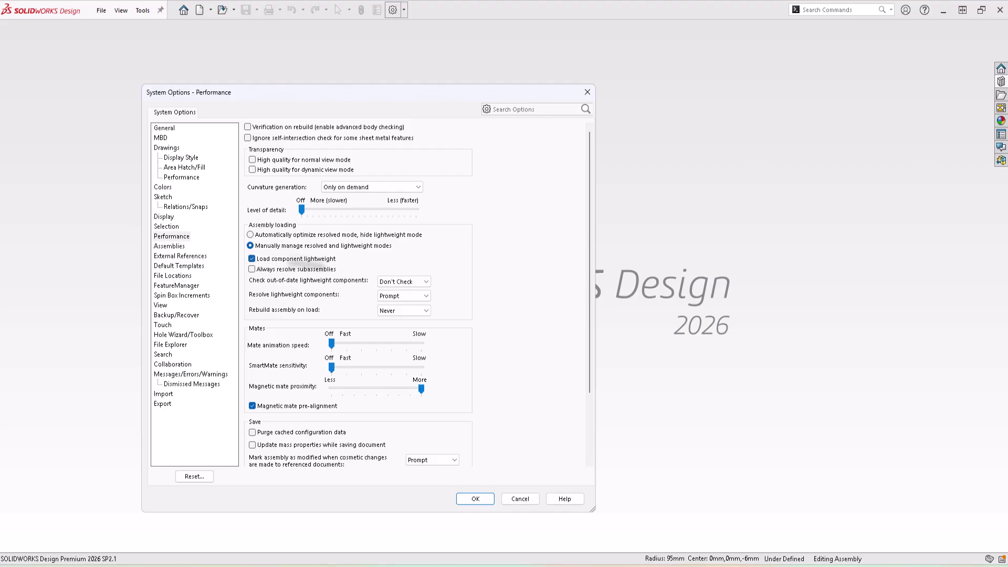
# - Accept the performance options and open GETRIBA.SLDASM from the Getriba 2 folder in Resolved mode
pyautogui.click(475, 499)
pyautogui.click(102, 11)
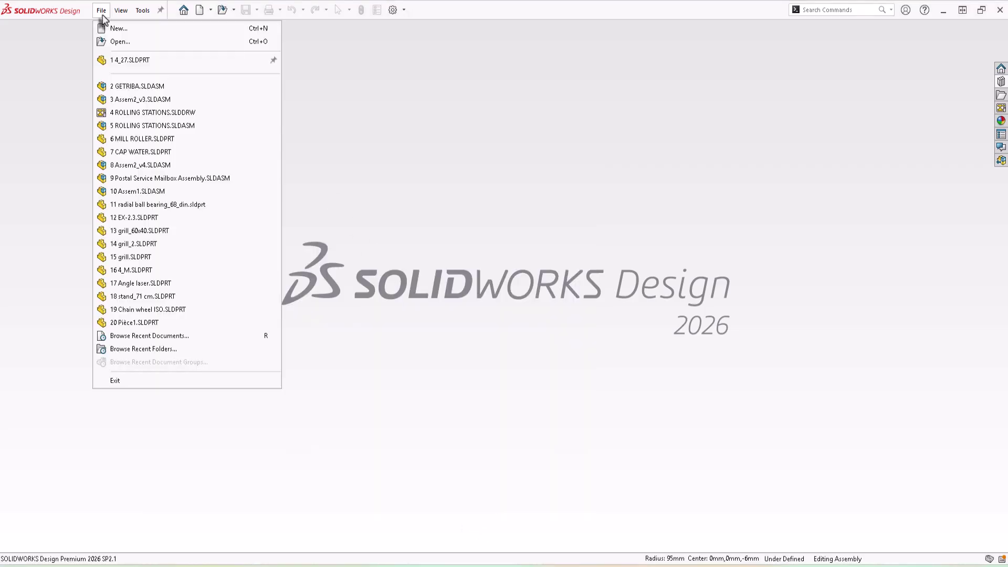
pyautogui.click(113, 42)
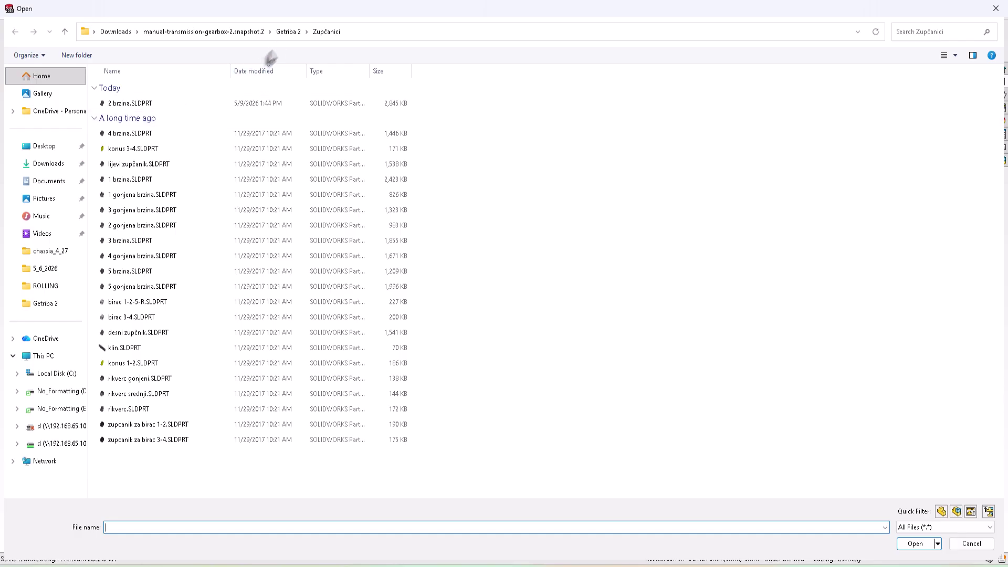
pyautogui.click(279, 36)
pyautogui.click(133, 103)
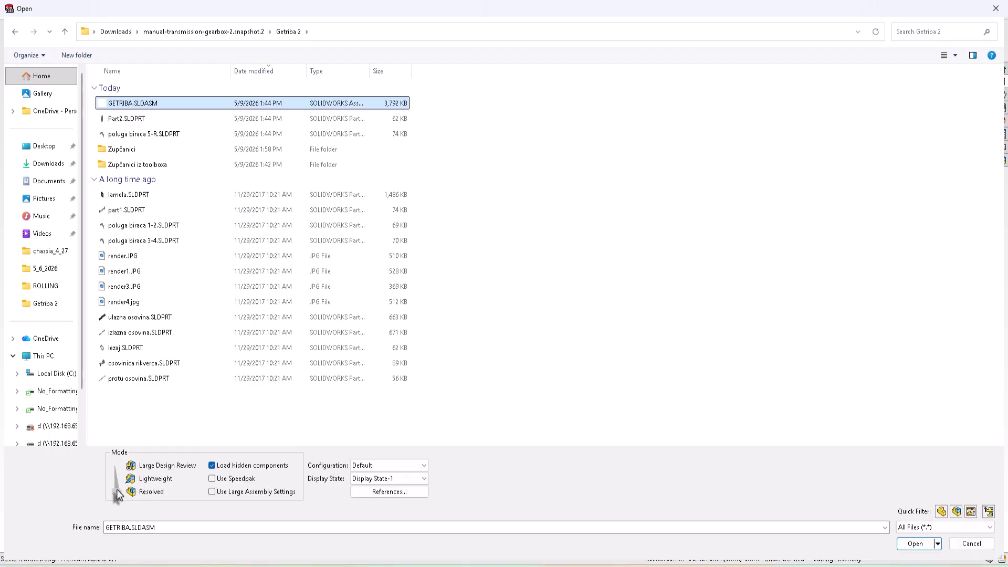
pyautogui.click(915, 544)
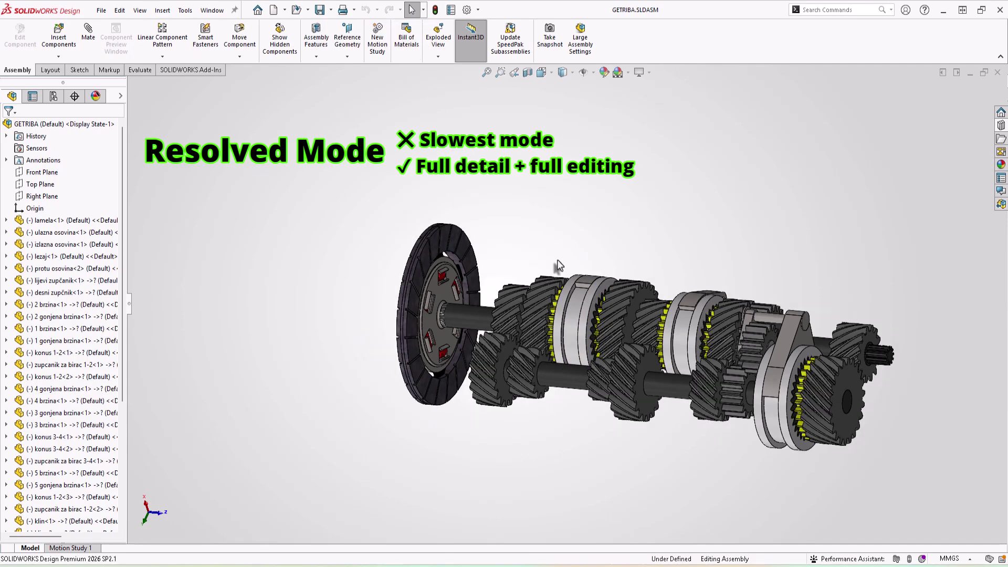
# - Examine the resolved gearbox model and several of its components from the design tree, and close the assembly
pyautogui.moveTo(614, 273); pyautogui.dragTo(397, 261, button='middle')
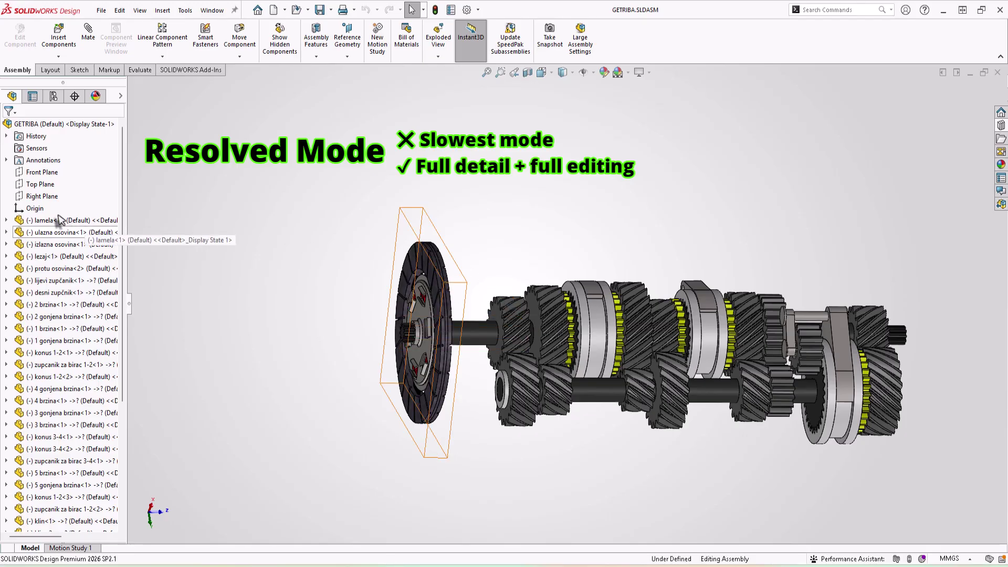
pyautogui.click(56, 220)
pyautogui.click(49, 233)
pyautogui.click(38, 257)
pyautogui.click(37, 280)
pyautogui.click(49, 341)
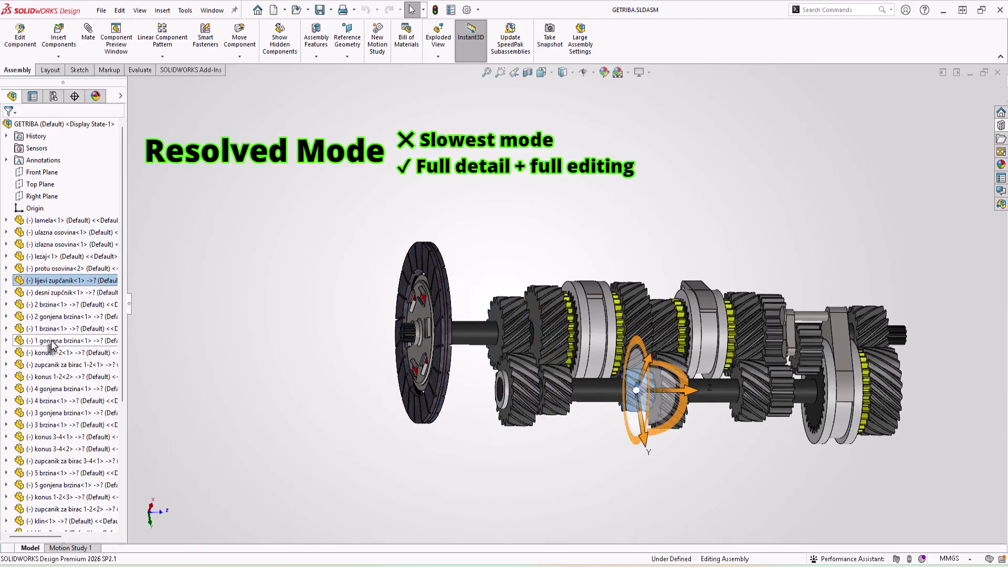
pyautogui.click(305, 248)
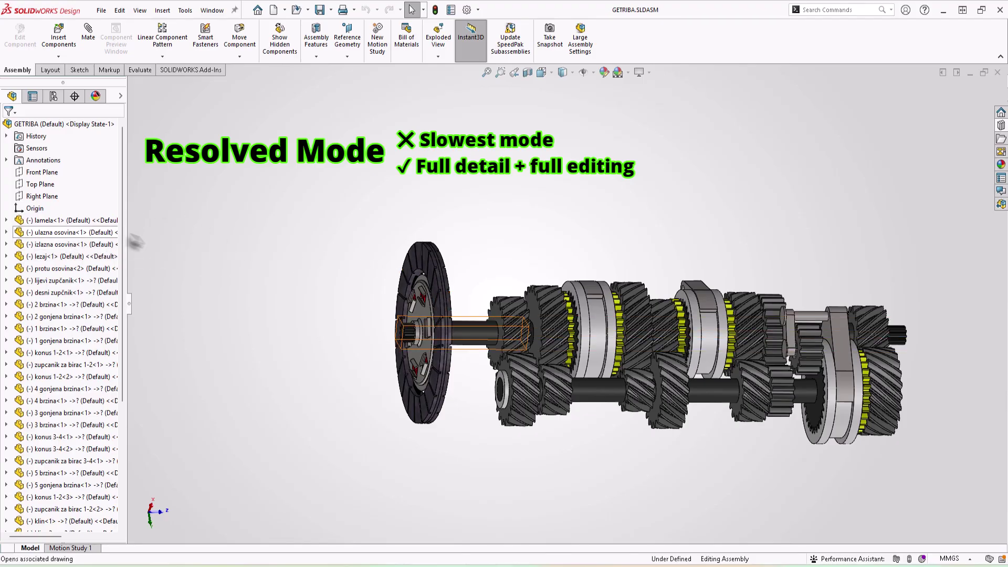
pyautogui.moveTo(265, 234); pyautogui.dragTo(873, 120, button='middle')
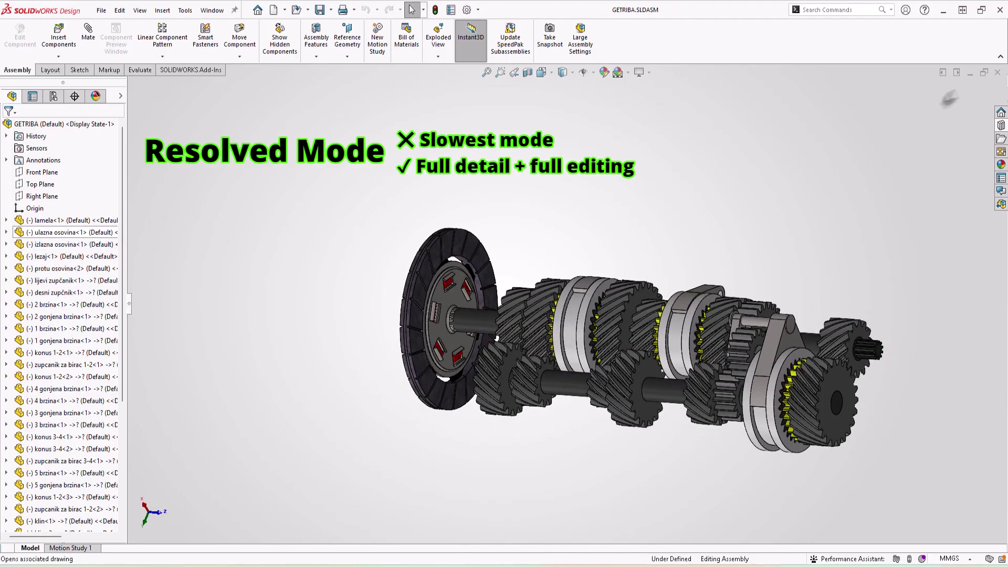
pyautogui.click(996, 72)
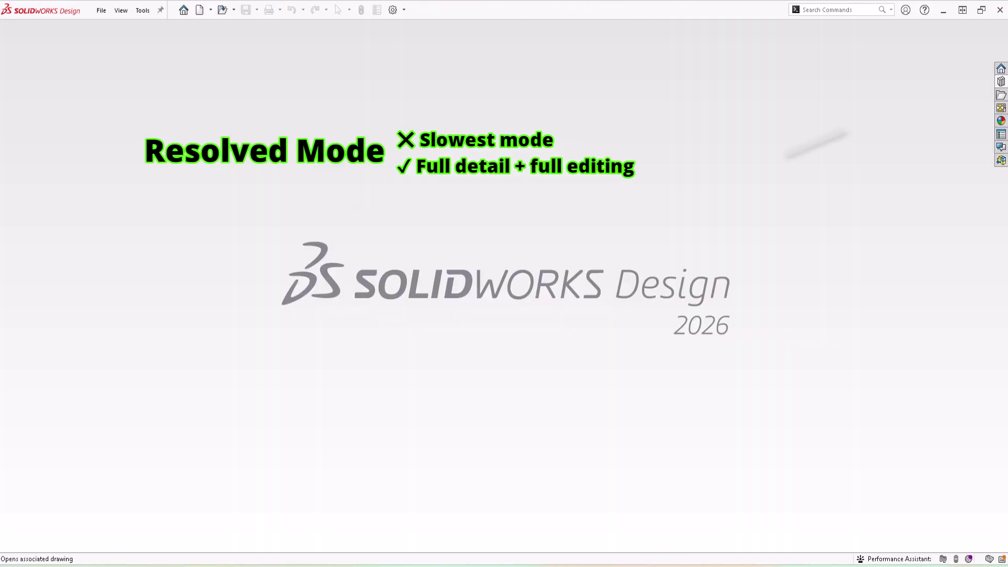
# - Open GETRIBA.SLDASM from the Getriba 2 folder in Lightweight mode
pyautogui.click(95, 13)
pyautogui.click(120, 41)
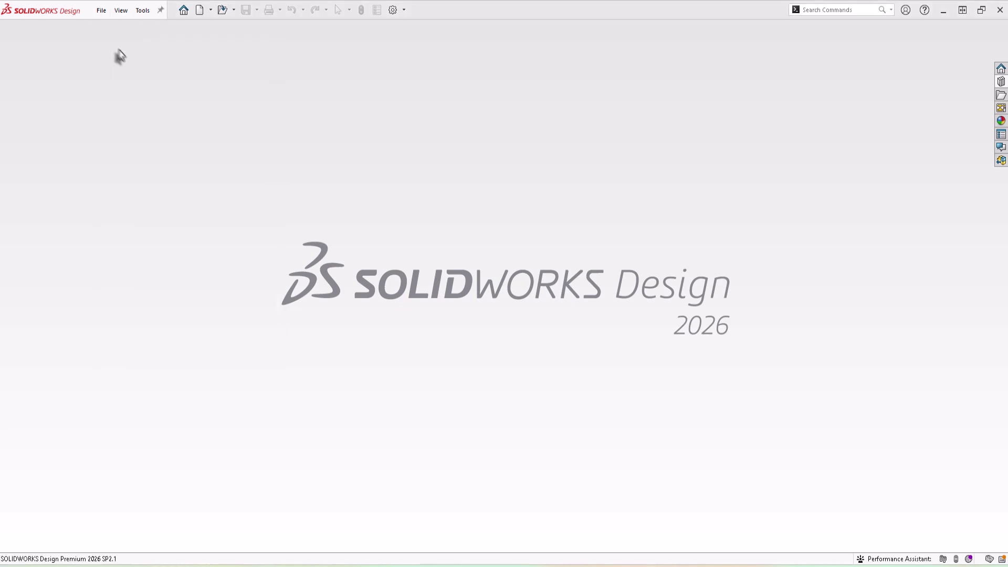
pyautogui.click(288, 33)
pyautogui.click(134, 103)
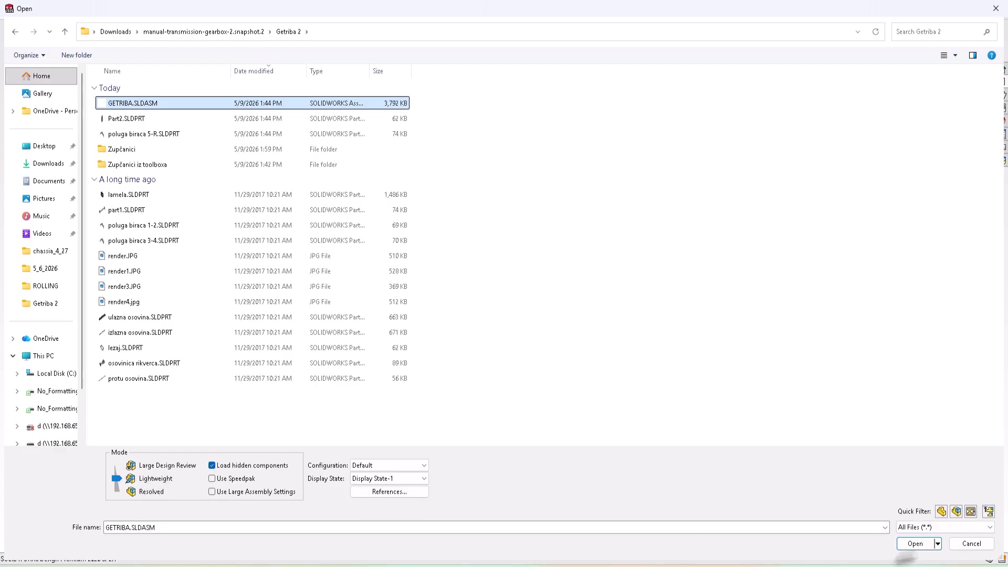
pyautogui.click(923, 544)
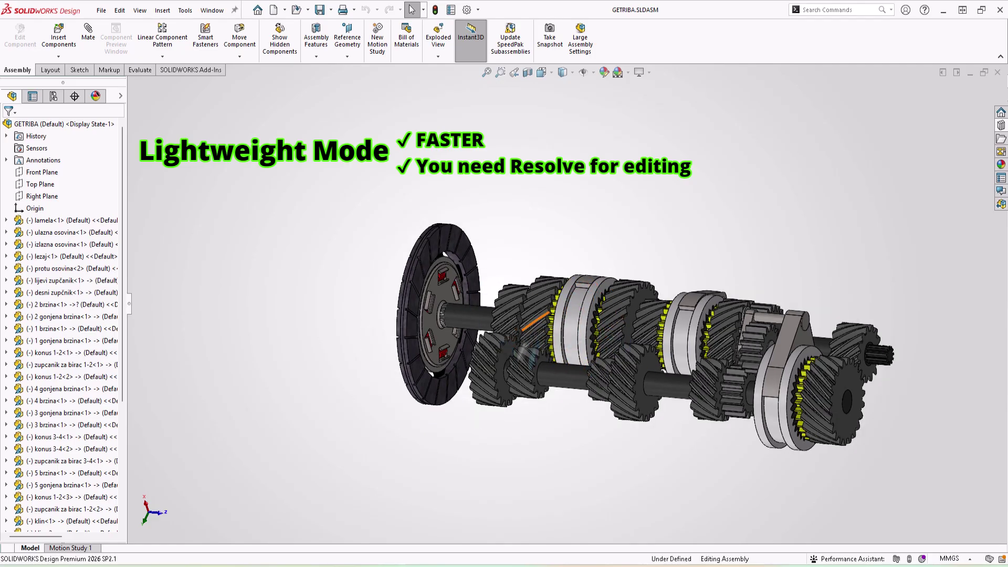
# - Inspect the lightweight component symbols in the design tree and the commands available for the lamela component
pyautogui.click(18, 226)
pyautogui.click(18, 235)
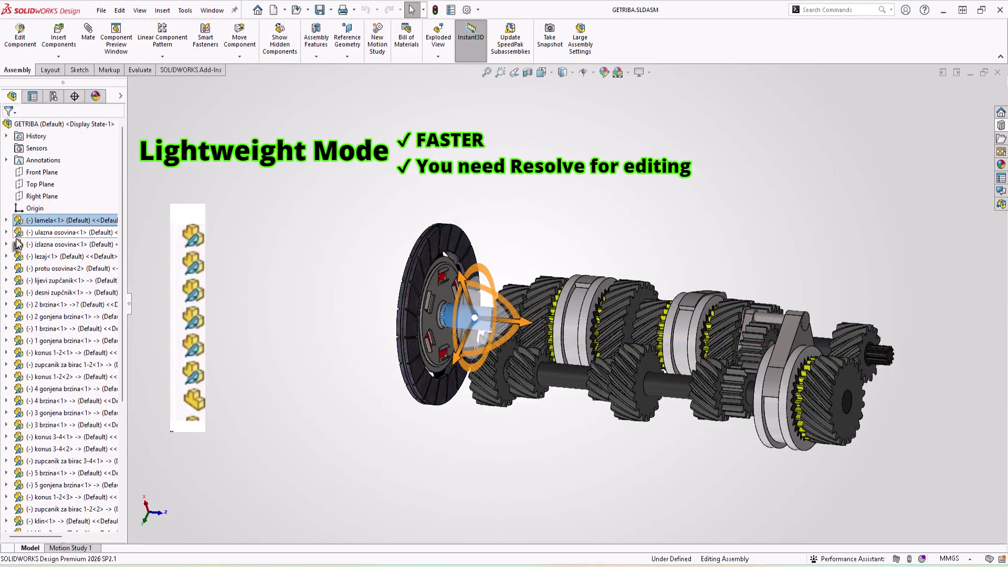
pyautogui.click(18, 223)
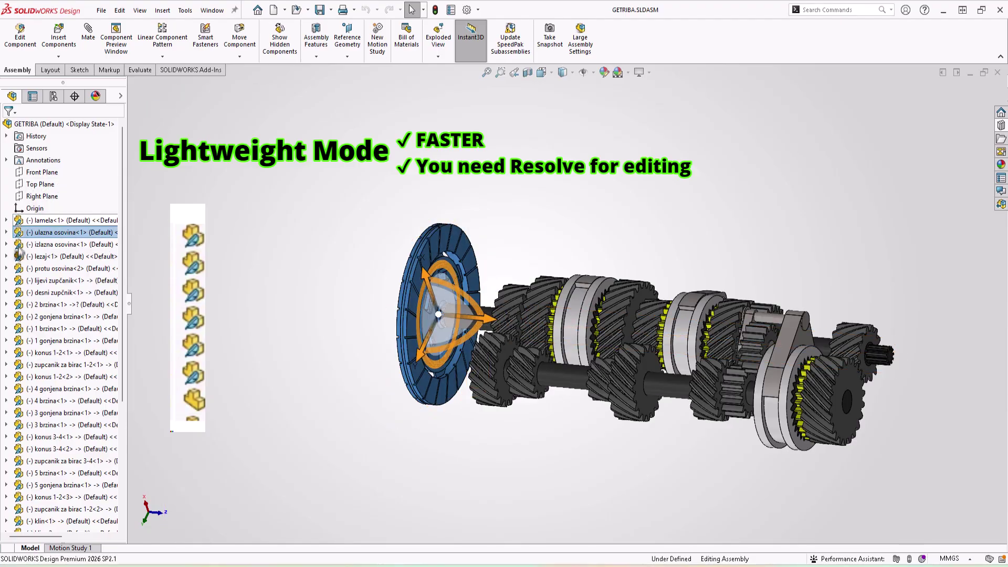
pyautogui.click(19, 256)
pyautogui.click(29, 341)
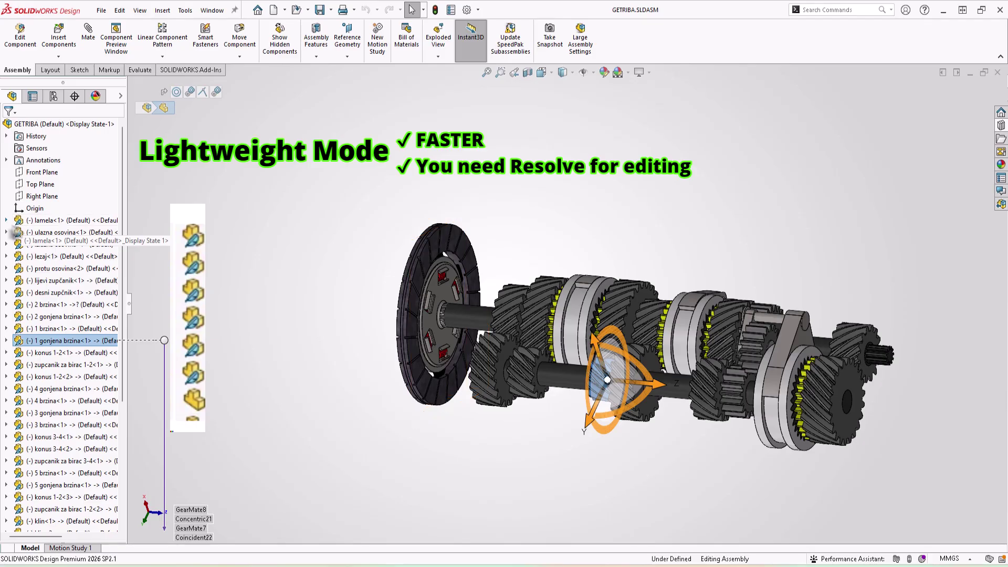
pyautogui.click(29, 222)
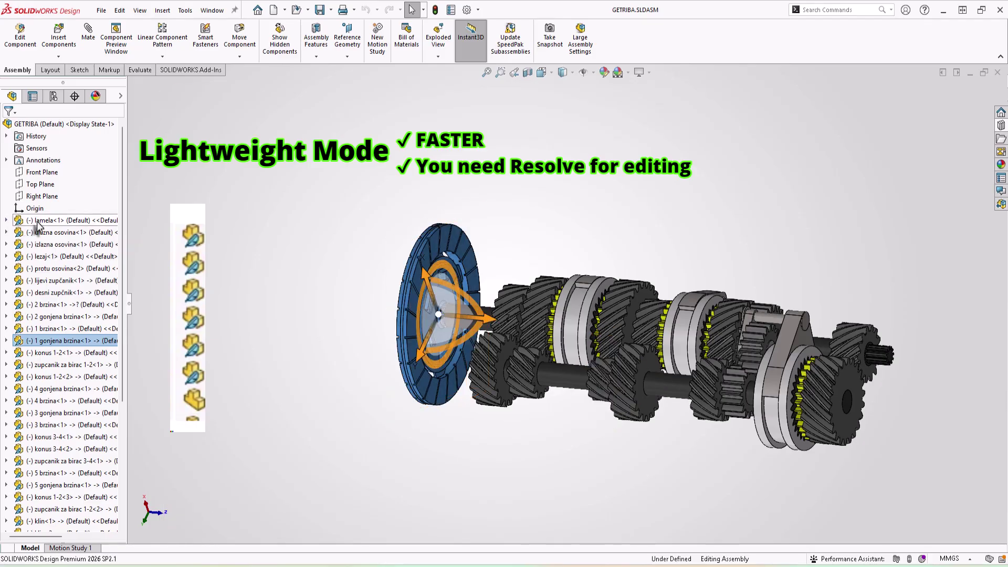
pyautogui.rightClick(37, 221)
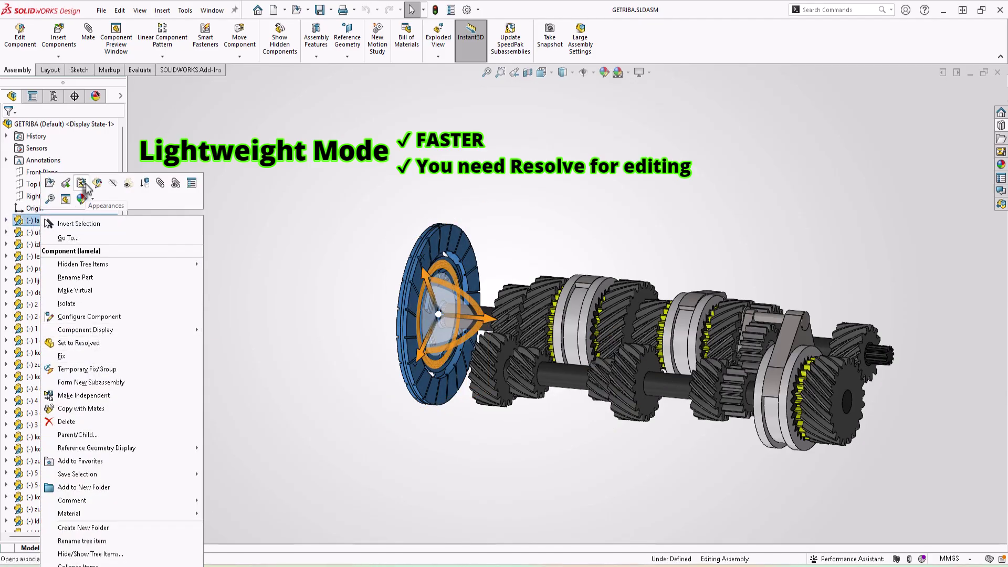
pyautogui.click(313, 220)
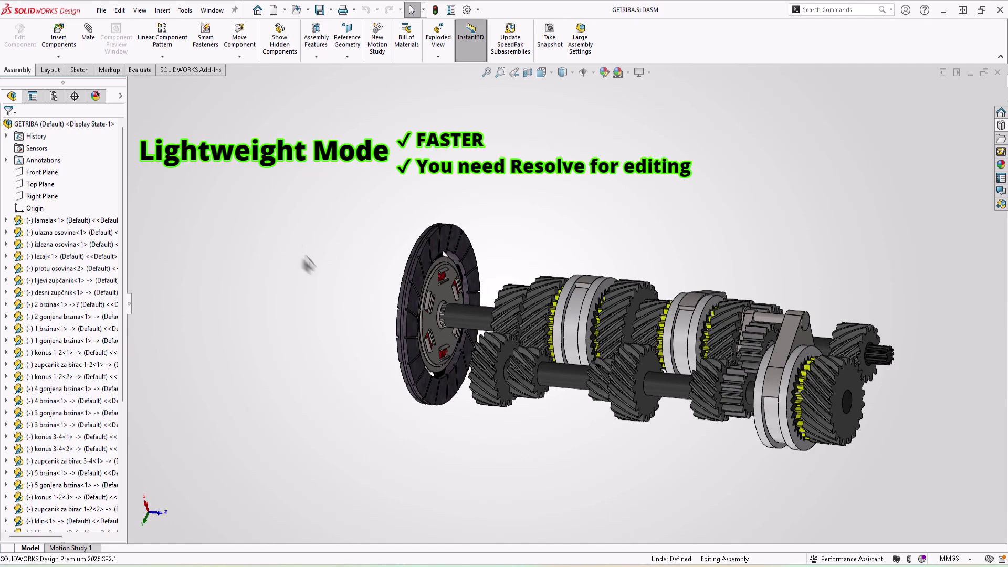
# - Review the lightweight gearbox assembly and its component list, and close the assembly
pyautogui.moveTo(486, 312); pyautogui.dragTo(434, 351, button='middle')
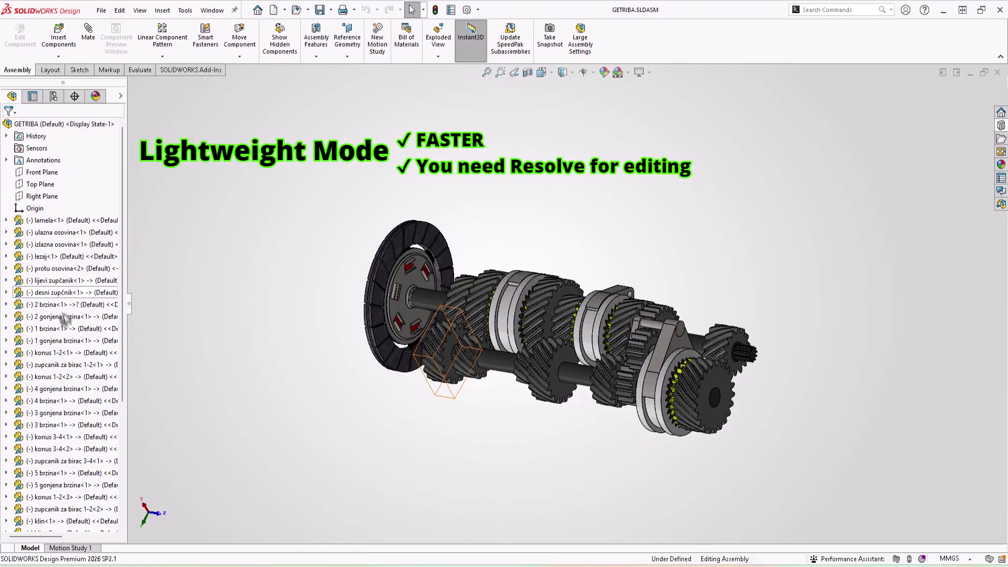
pyautogui.scroll(3, 206, 447)
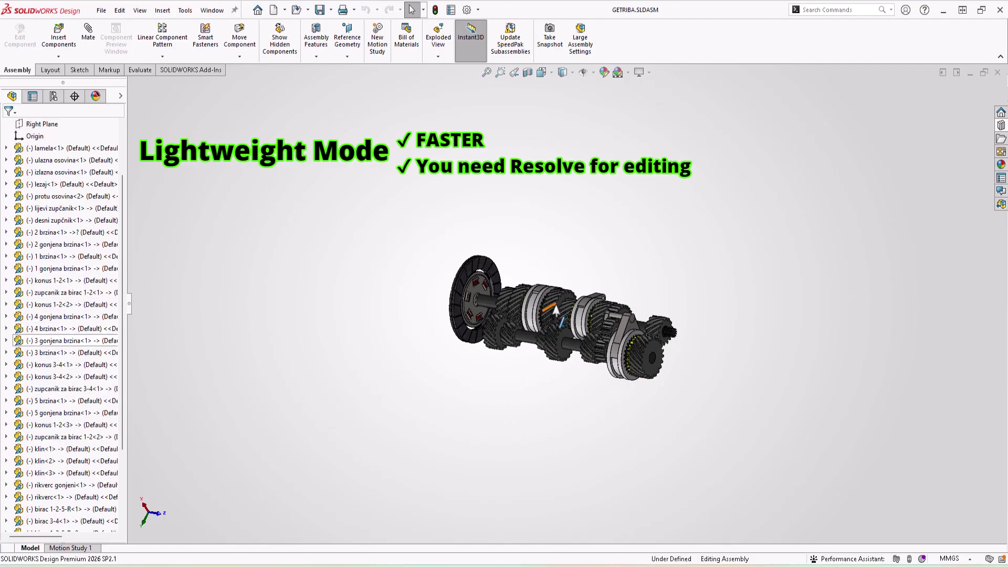
pyautogui.scroll(-1, 577, 316)
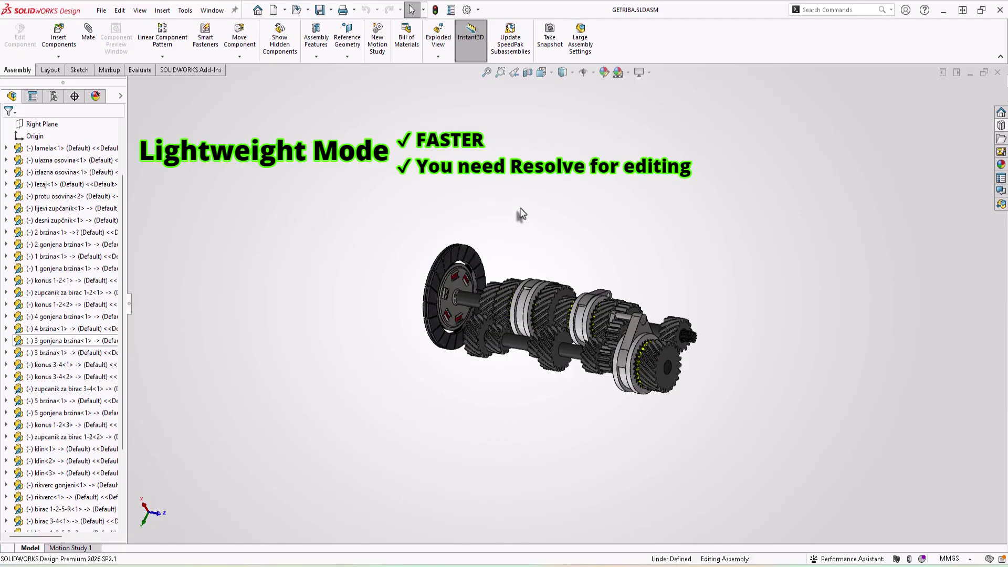
pyautogui.scroll(-2, 602, 306)
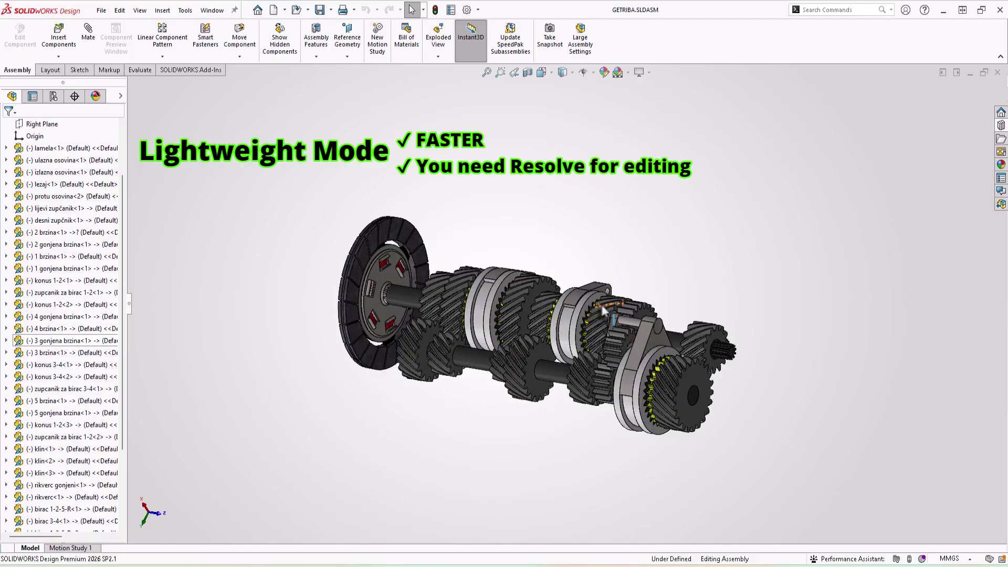
pyautogui.scroll(2, 100, 200)
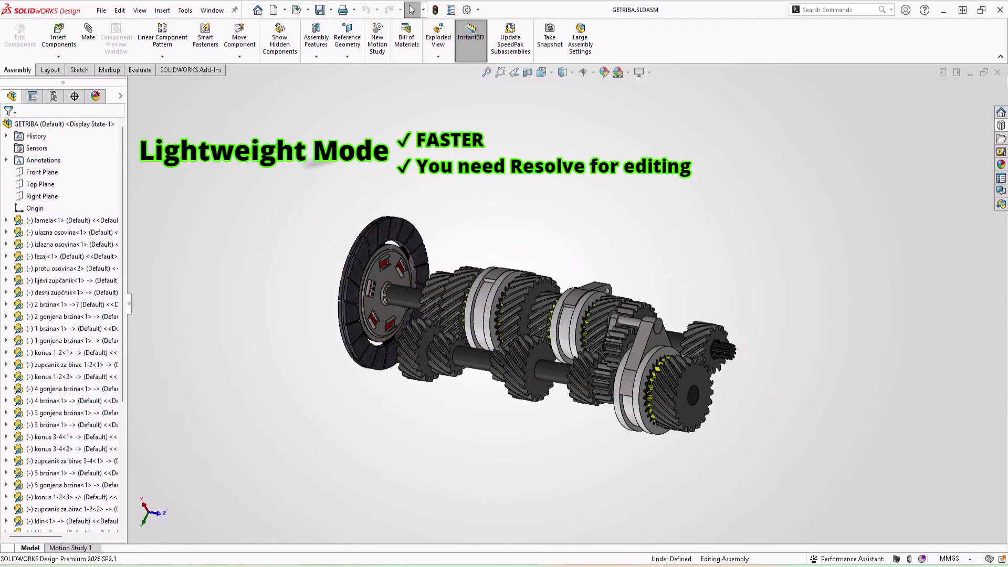
pyautogui.click(997, 73)
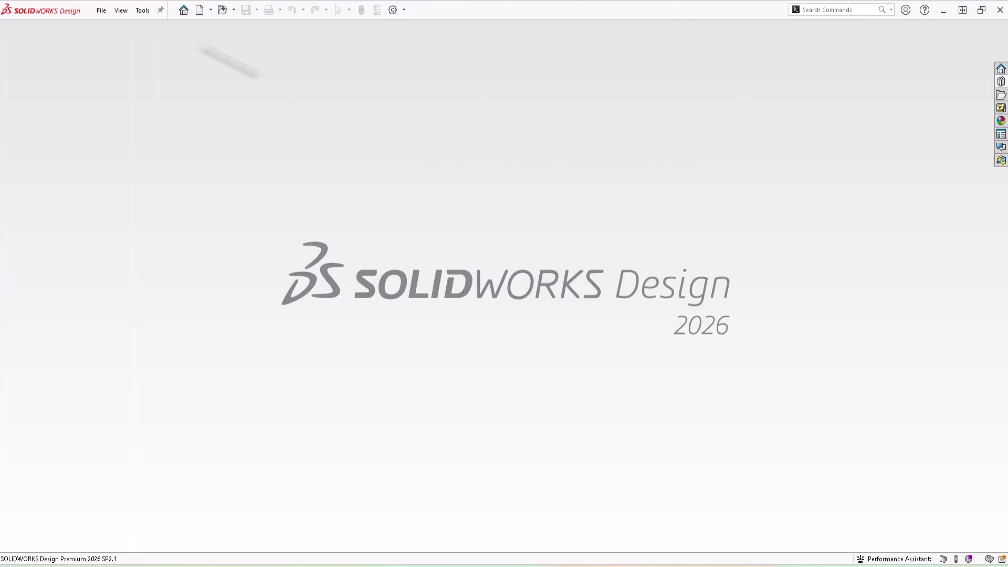
# - Open GETRIBA.SLDASM in Large Design Review mode with assembly editing off, and acknowledge the mode's capability overview
pyautogui.click(101, 10)
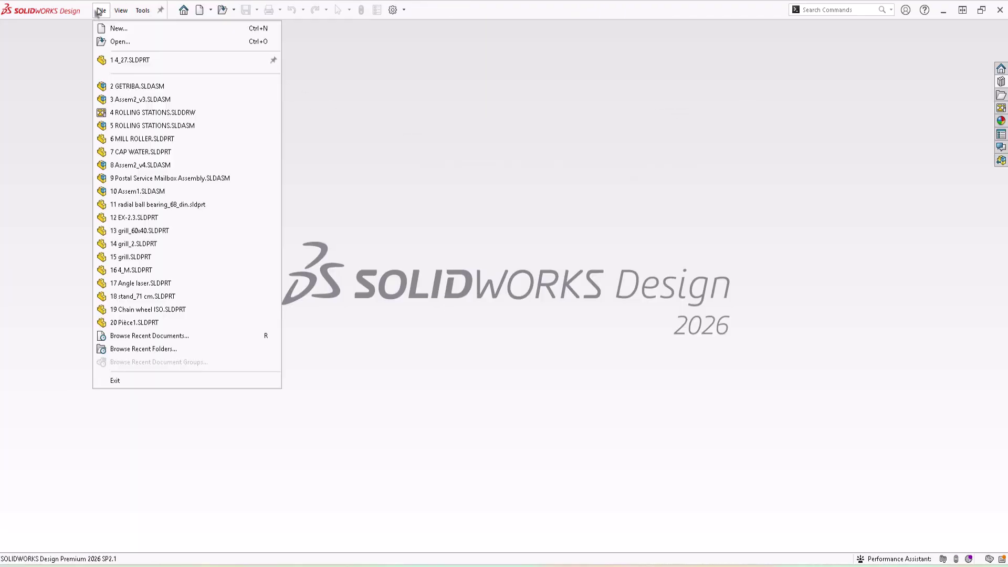
pyautogui.click(115, 42)
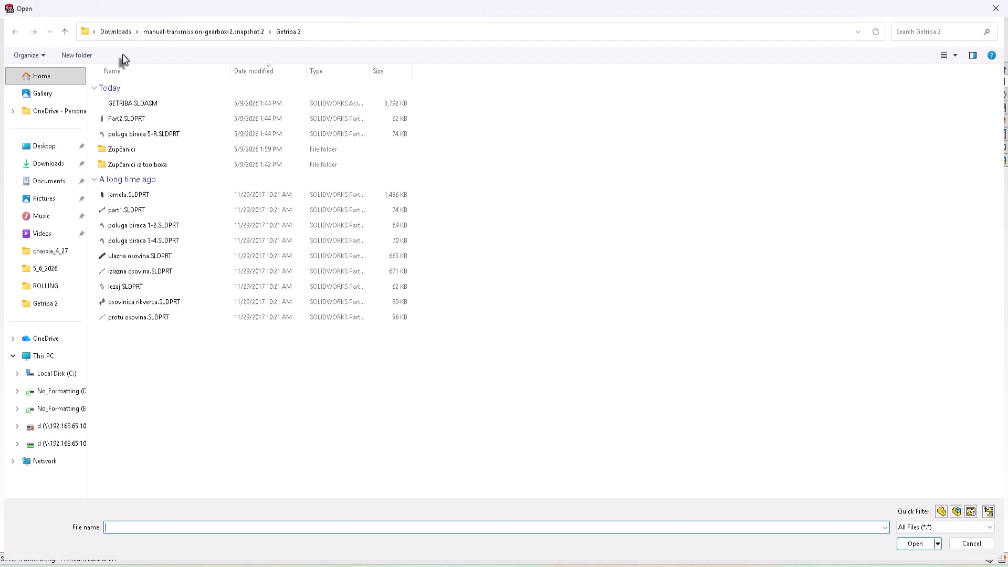
pyautogui.click(138, 103)
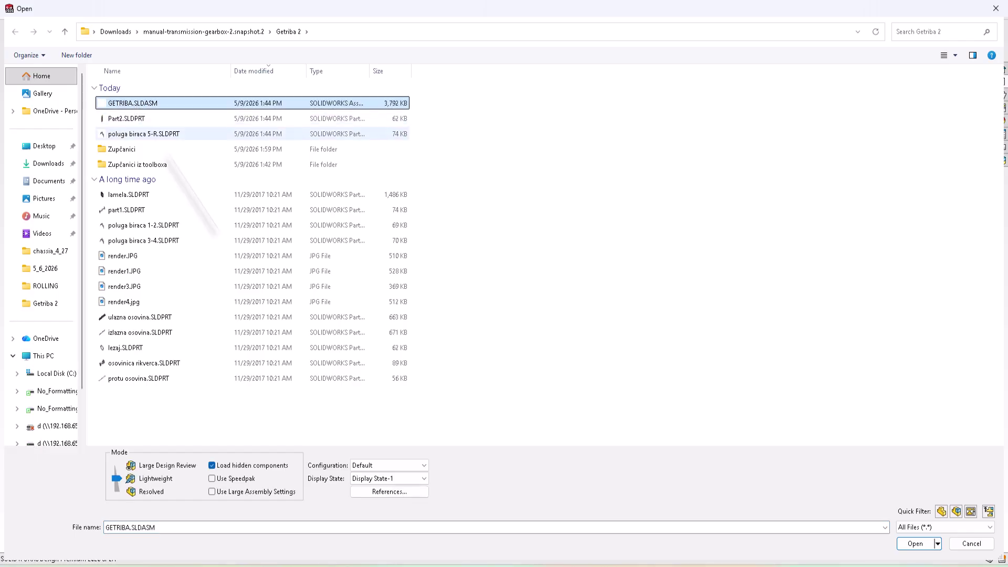
pyautogui.click(152, 467)
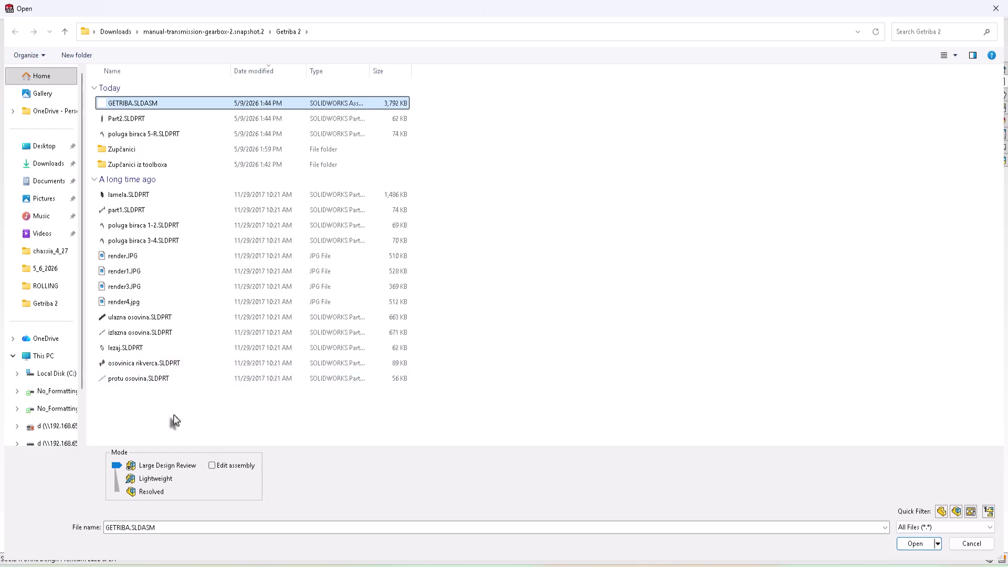
pyautogui.click(914, 544)
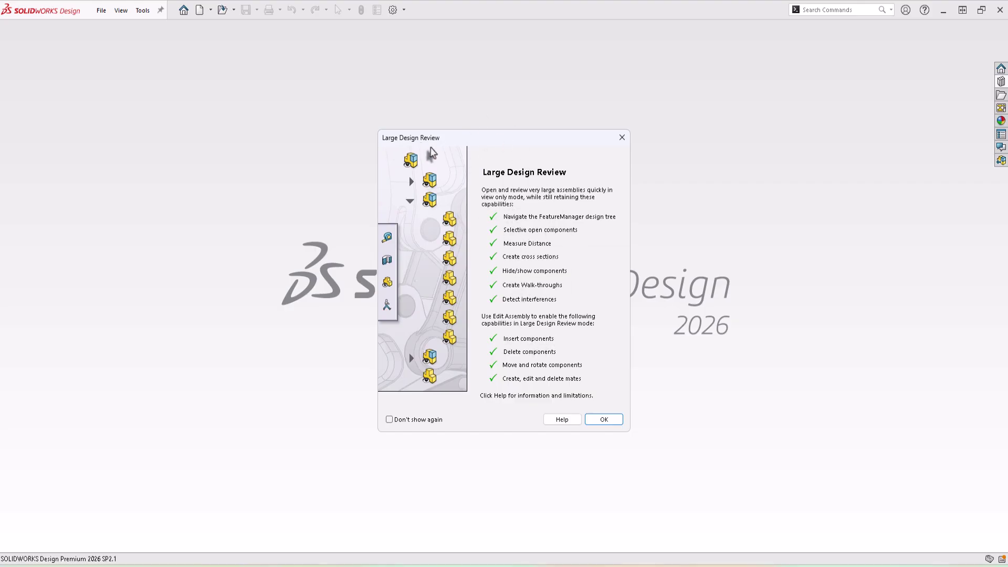
pyautogui.click(605, 419)
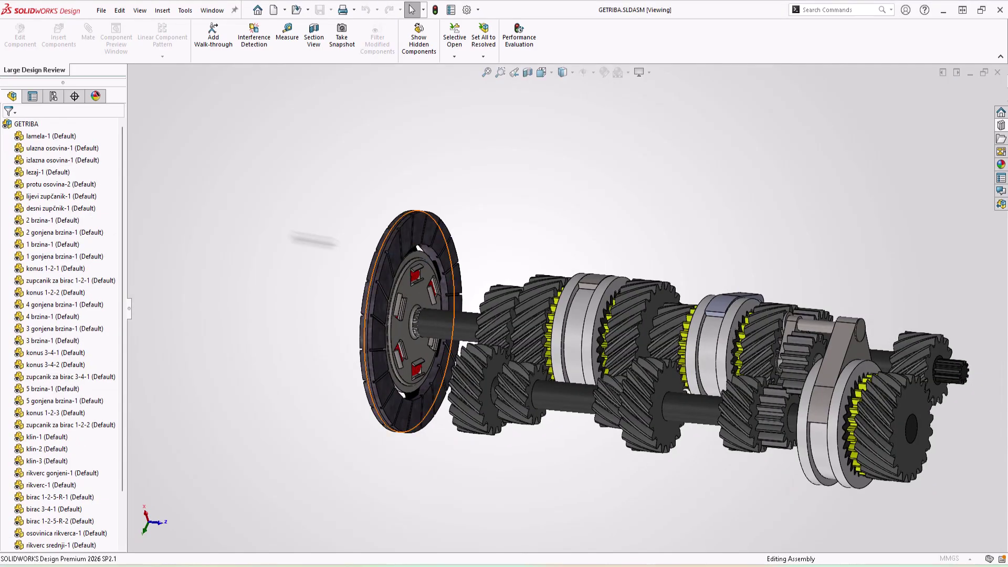
# - Examine the gearbox in Large Design Review at different distances and angles, fit it to the view, and close the assembly
pyautogui.scroll(-4, 342, 243)
pyautogui.scroll(9, 342, 244)
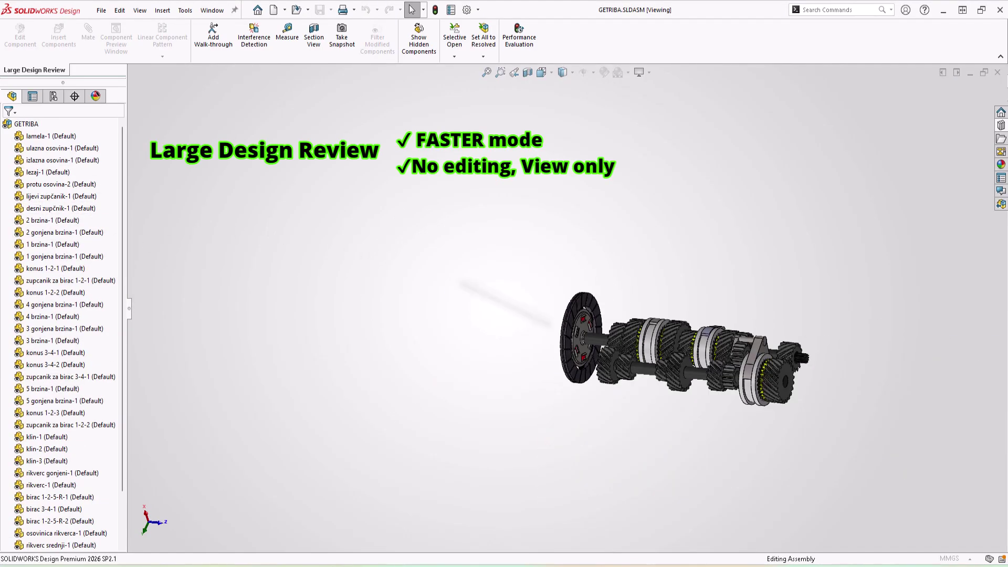
pyautogui.scroll(1, 557, 326)
pyautogui.scroll(-5, 825, 378)
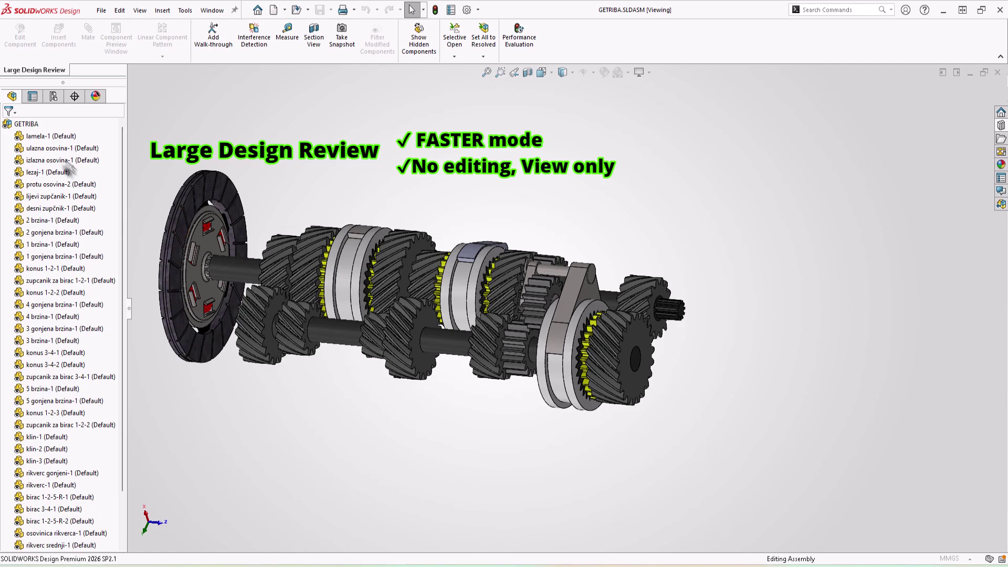
pyautogui.moveTo(434, 199); pyautogui.dragTo(459, 236, button='middle')
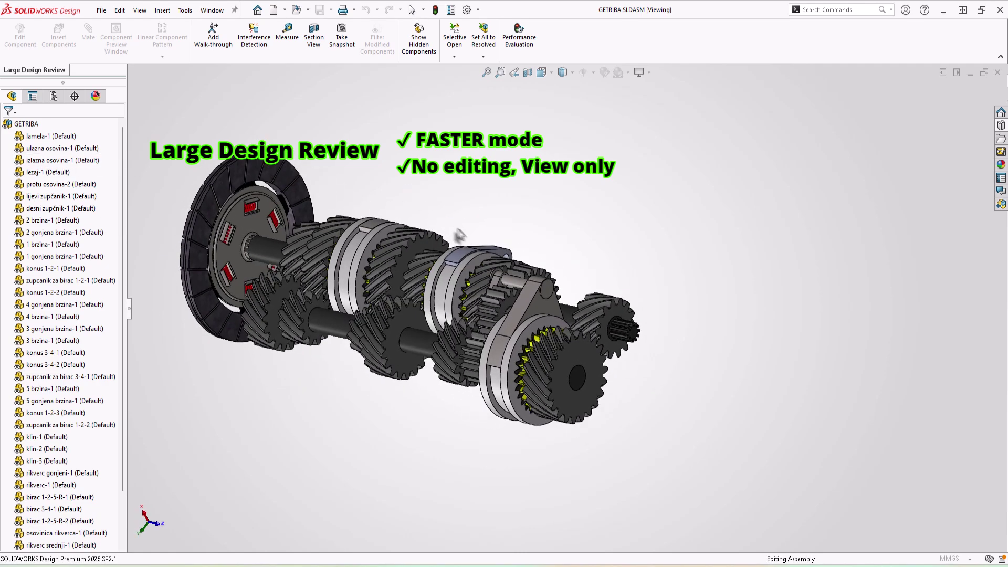
pyautogui.press('f')
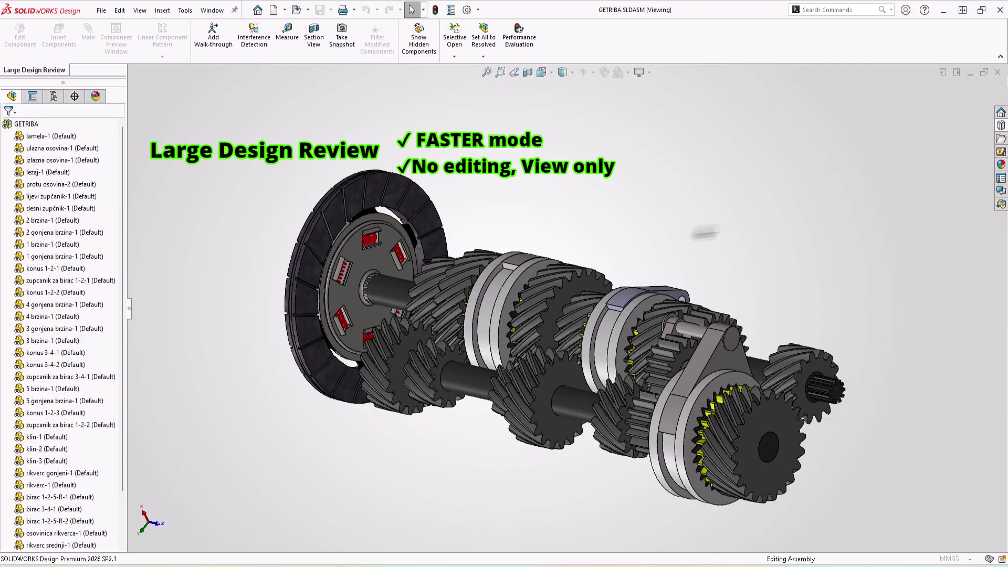
pyautogui.click(998, 72)
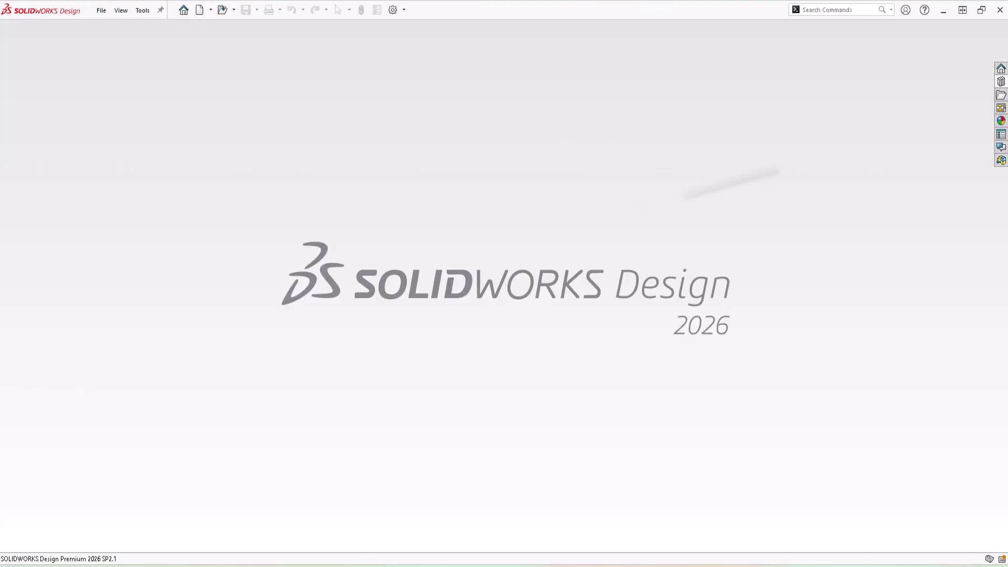
# - Open GETRIBA.SLDASM from the Getriba 2 folder in Resolved mode
pyautogui.click(100, 10)
pyautogui.click(104, 42)
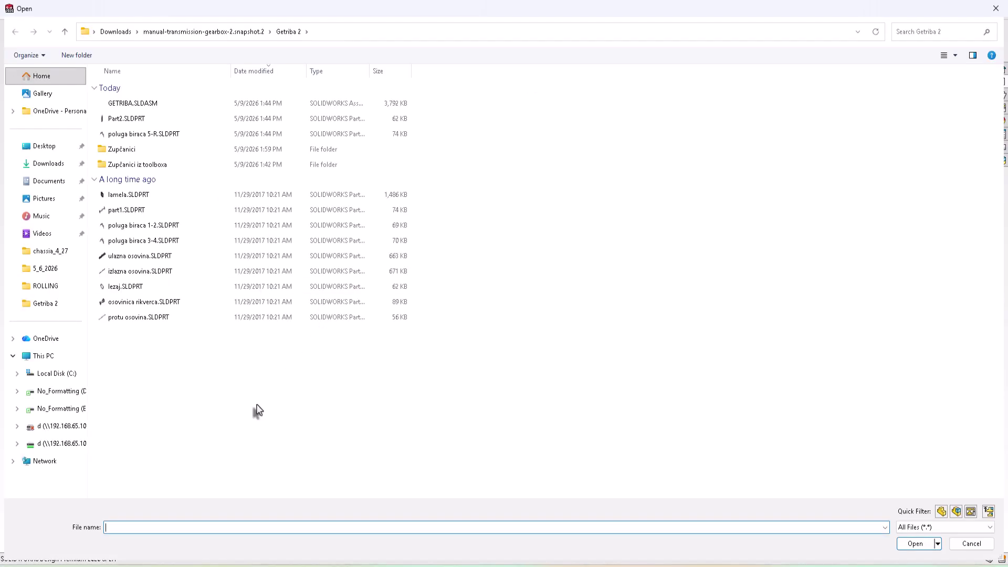
pyautogui.click(174, 104)
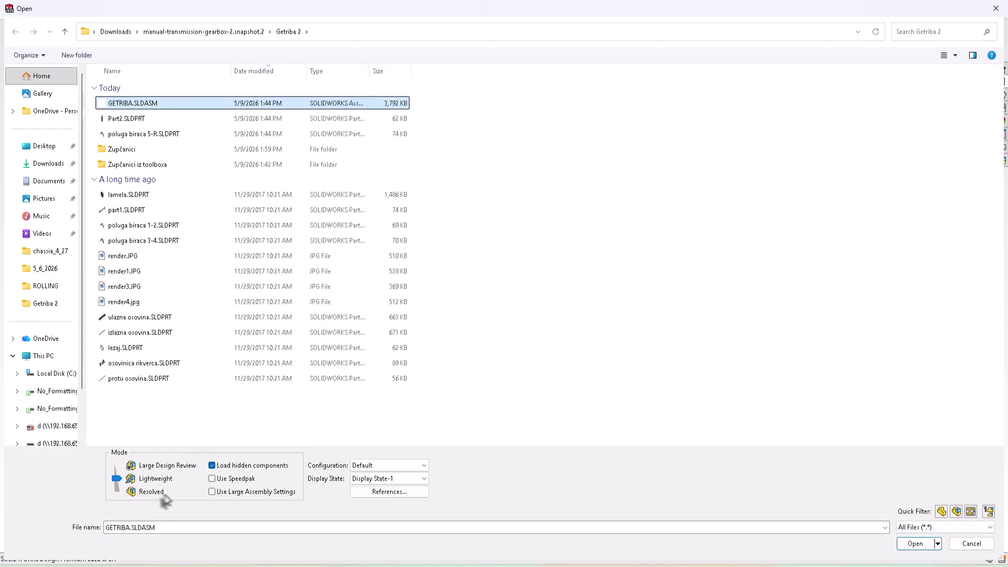
pyautogui.click(913, 543)
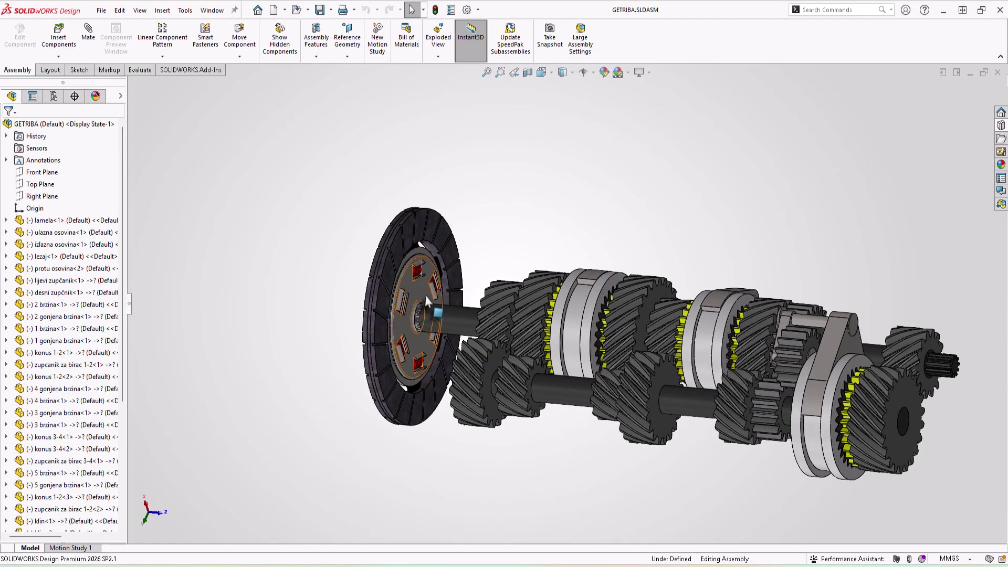
# - Set the poluga biraca 5-R shift lever component to Lightweight in the resolved assembly
pyautogui.scroll(-3, 424, 305)
pyautogui.scroll(4, 517, 321)
pyautogui.scroll(-4, 767, 375)
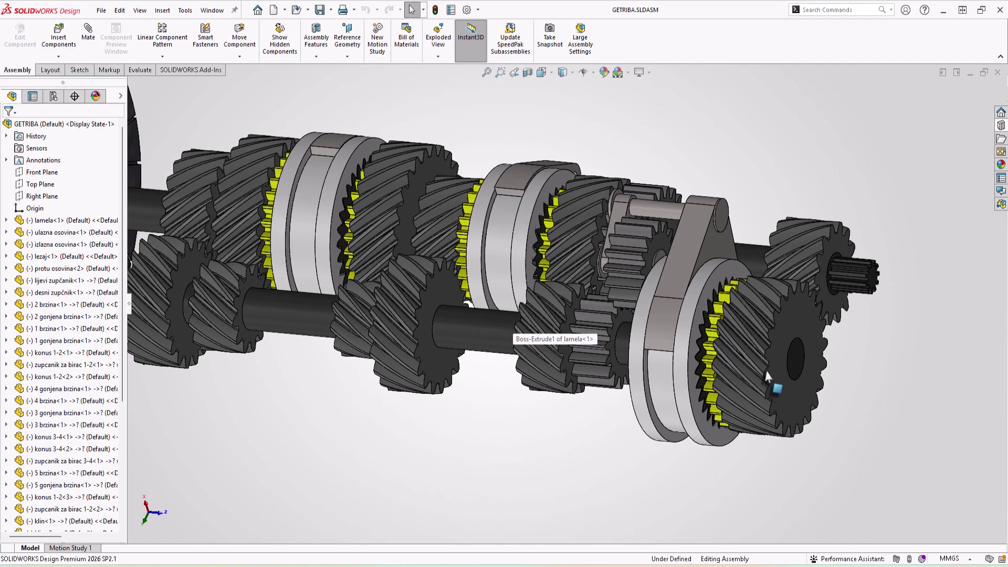
pyautogui.click(785, 336)
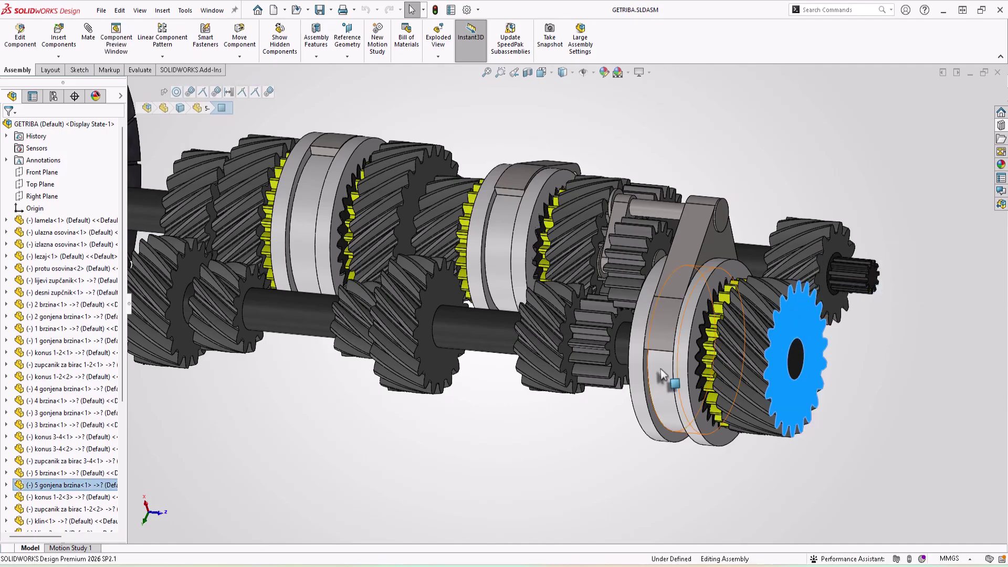
pyautogui.click(680, 260)
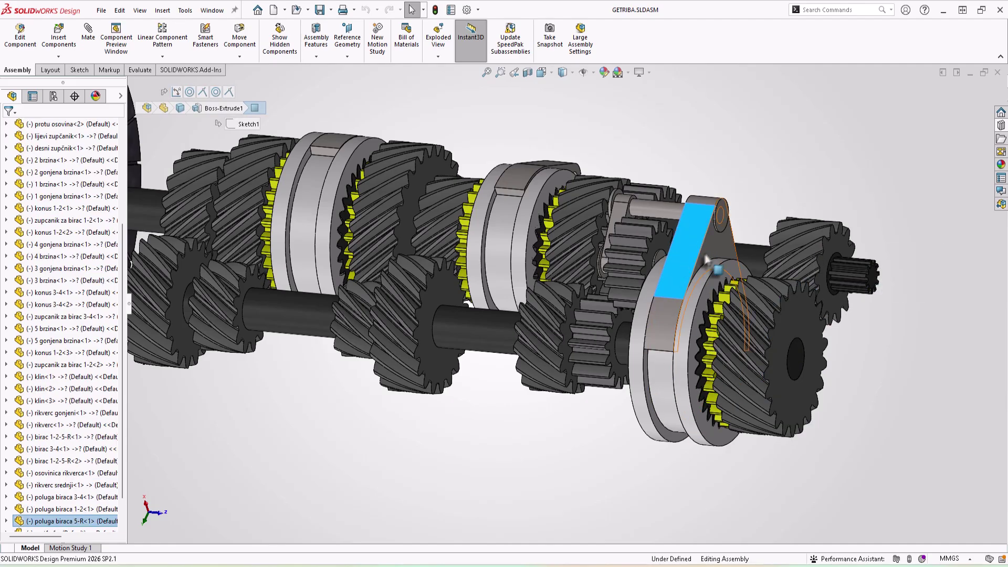
pyautogui.click(710, 254)
pyautogui.scroll(-1, 16, 499)
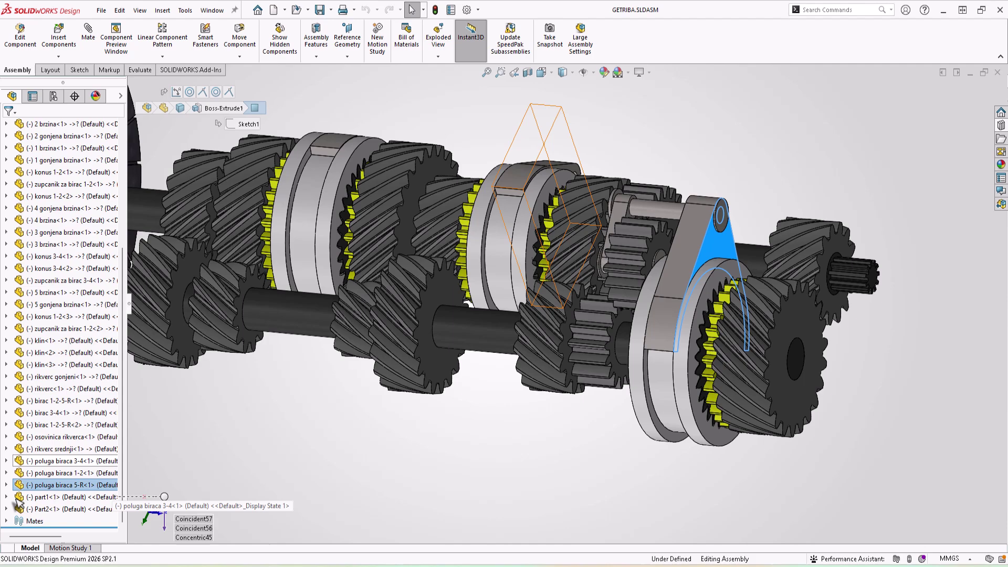
pyautogui.rightClick(48, 487)
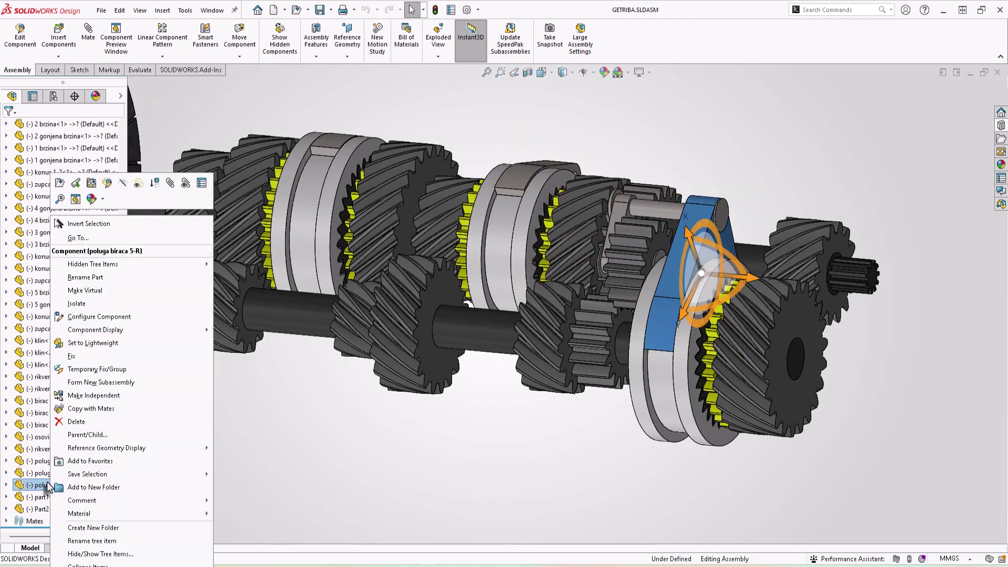
pyautogui.click(91, 343)
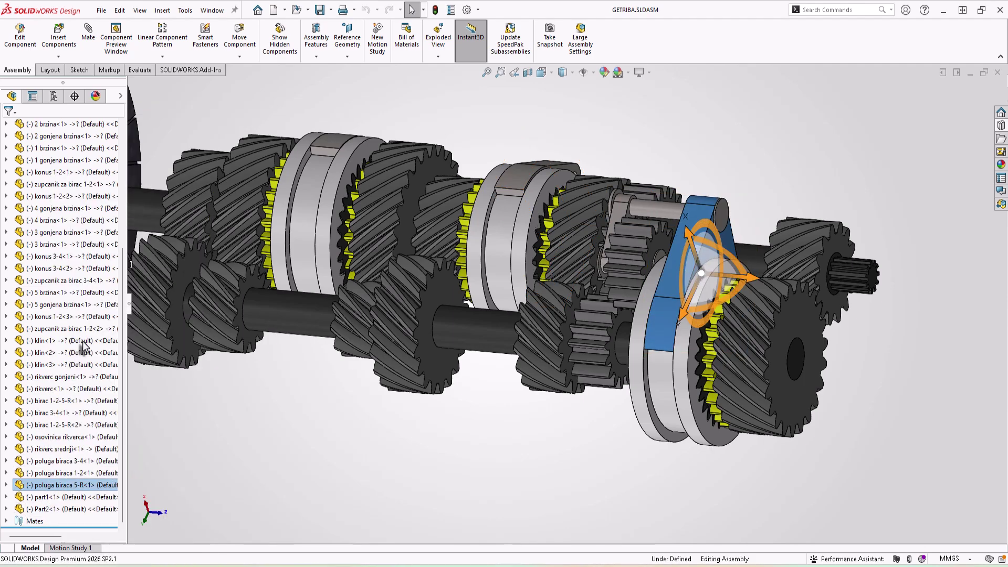
# - Turn on Large Assembly Settings, examine the gearbox display up close and at different angles, and turn the settings off again
pyautogui.scroll(5, 565, 286)
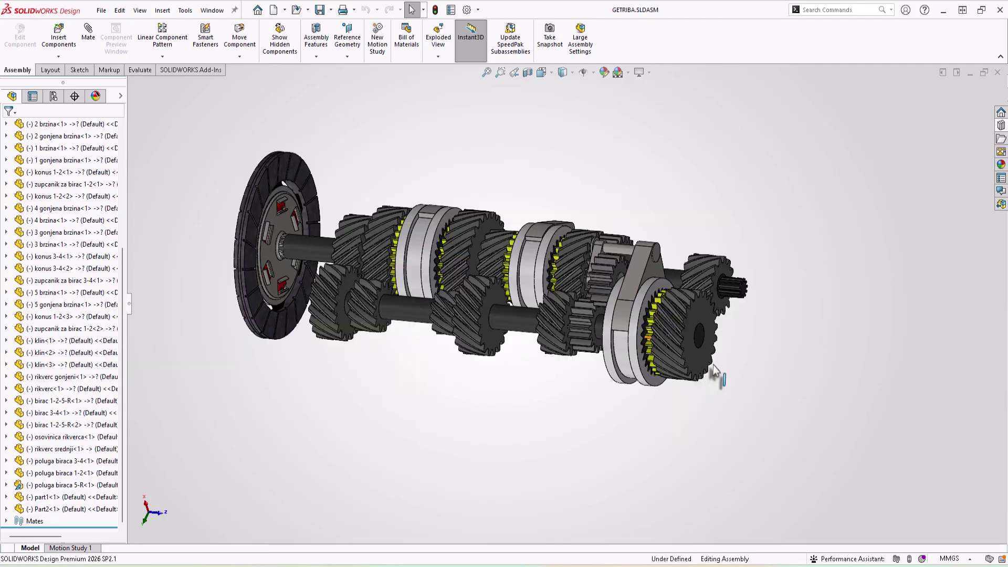
pyautogui.scroll(-2, 564, 285)
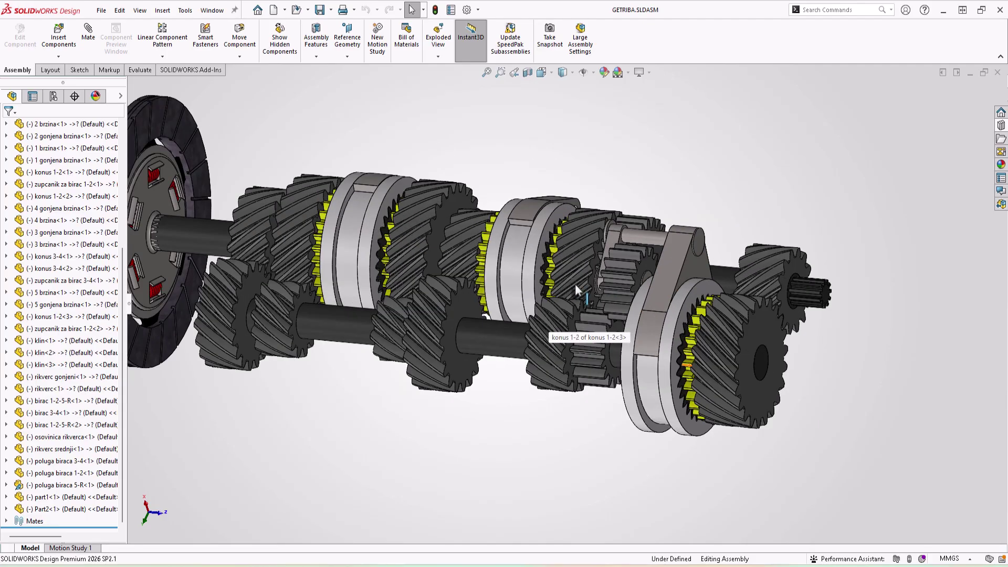
pyautogui.scroll(2, 572, 289)
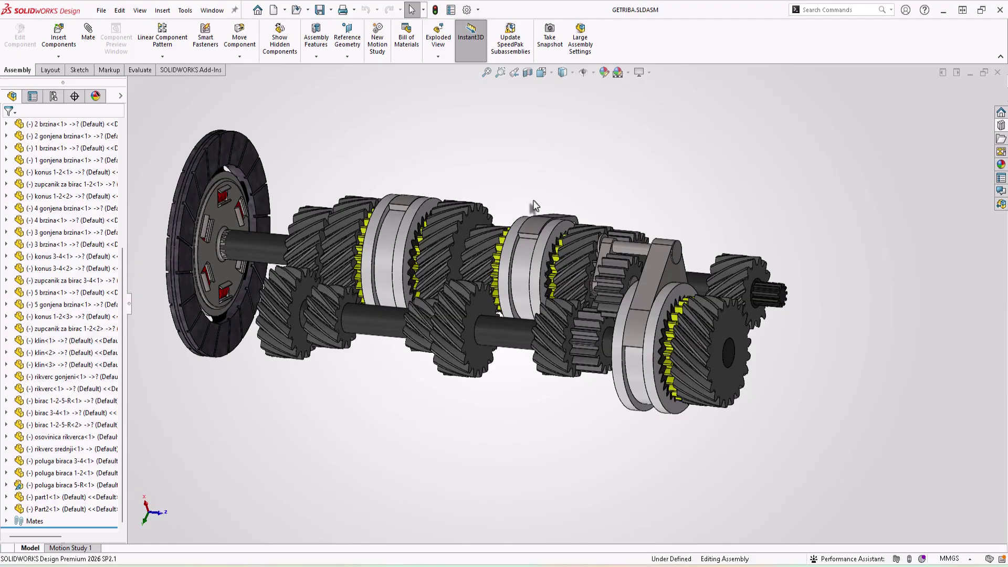
pyautogui.scroll(-1, 575, 215)
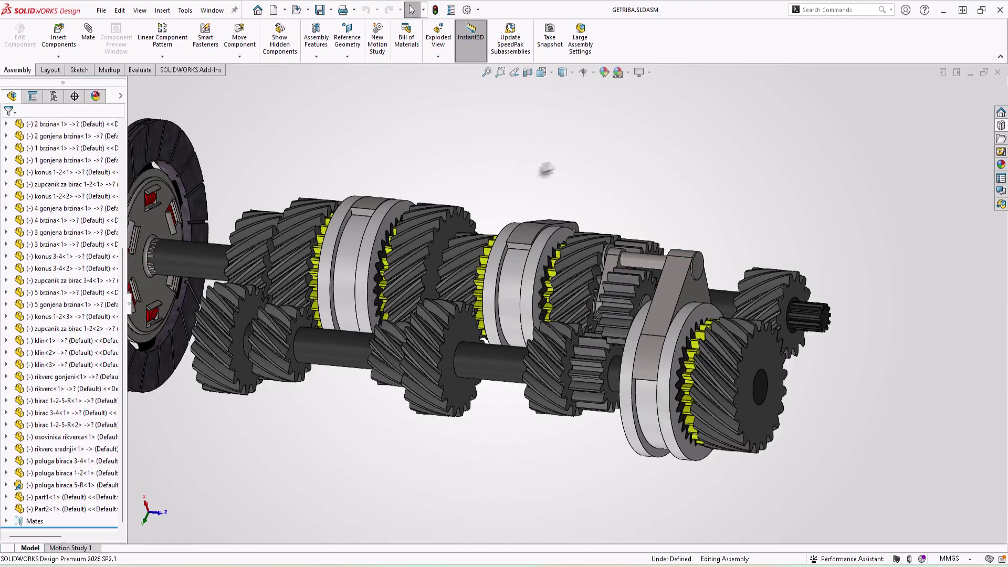
pyautogui.scroll(1, 578, 166)
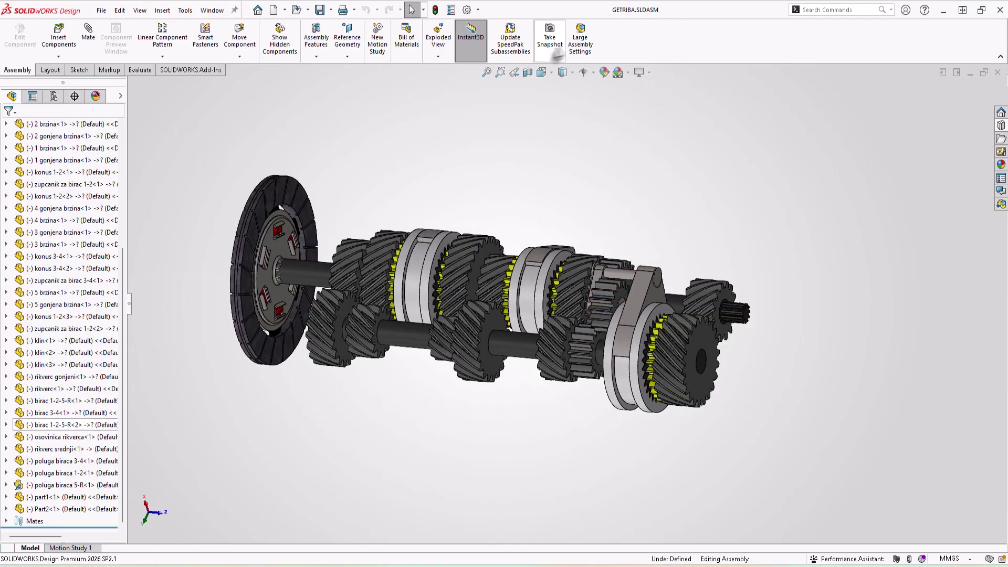
pyautogui.click(580, 44)
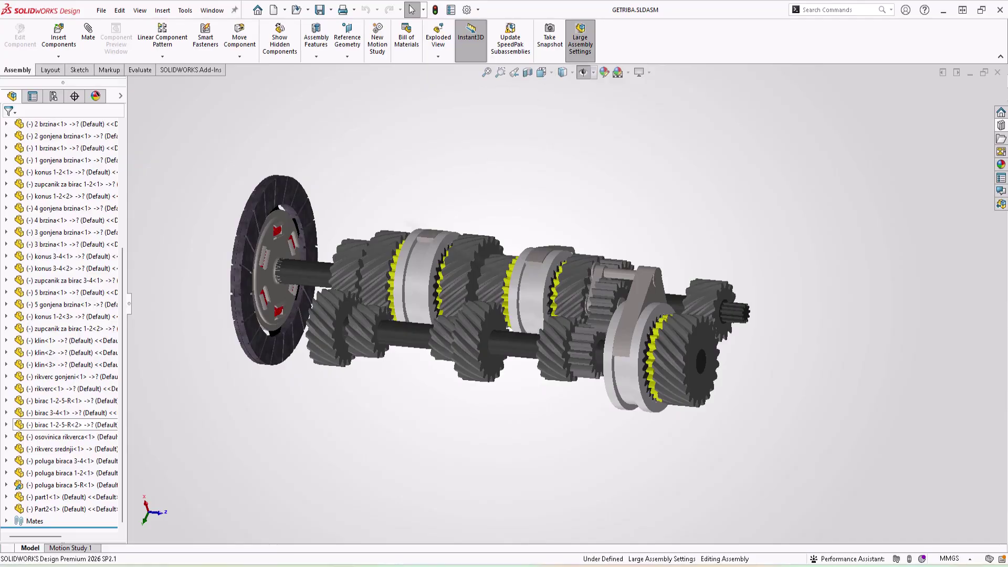
pyautogui.moveTo(551, 300)
pyautogui.mouseDown(button='middle')
pyautogui.moveTo(462, 315)
pyautogui.moveTo(326, 299)
pyautogui.moveTo(493, 318)
pyautogui.moveTo(536, 309)
pyautogui.mouseUp(button='middle')
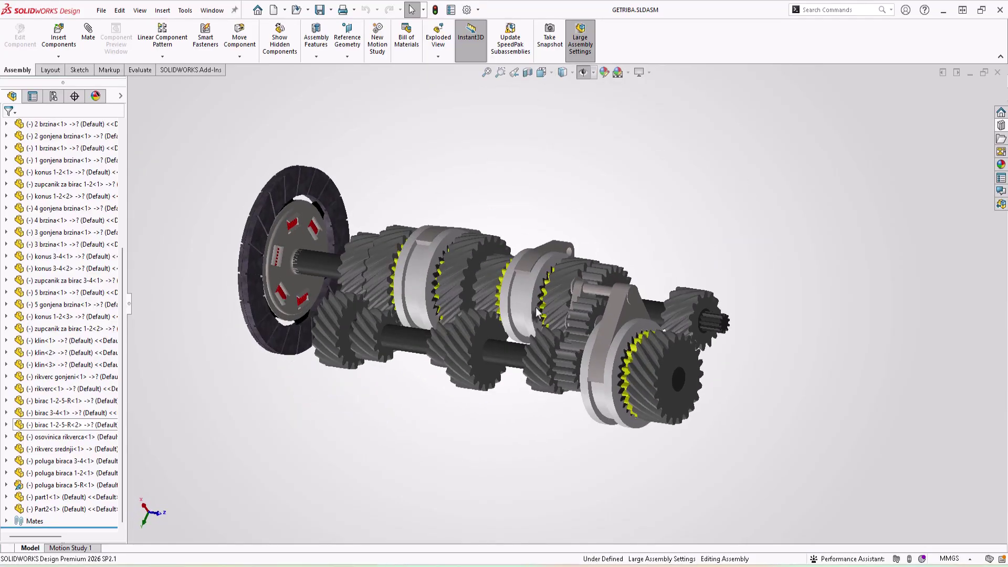
pyautogui.scroll(-5, 407, 247)
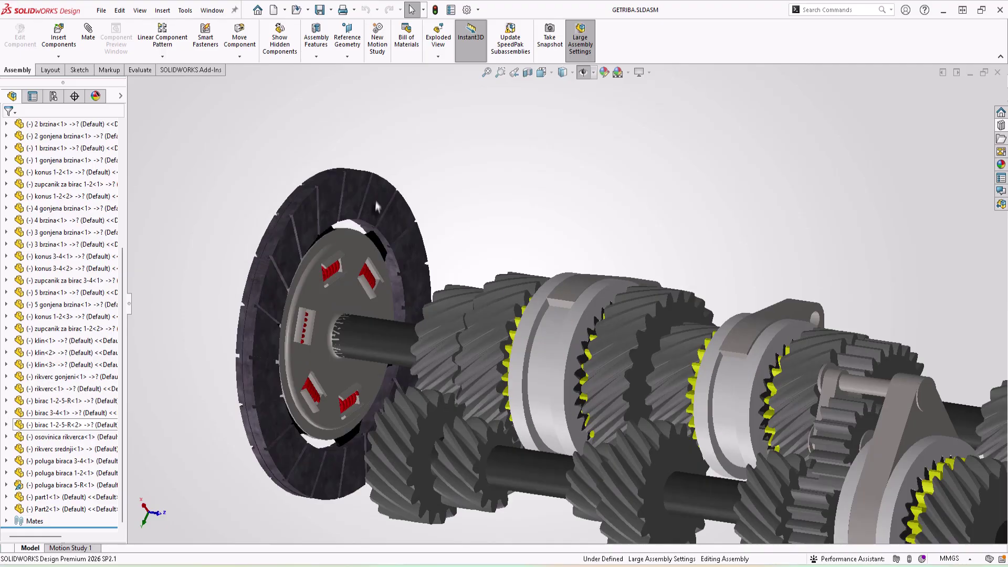
pyautogui.scroll(10, 409, 250)
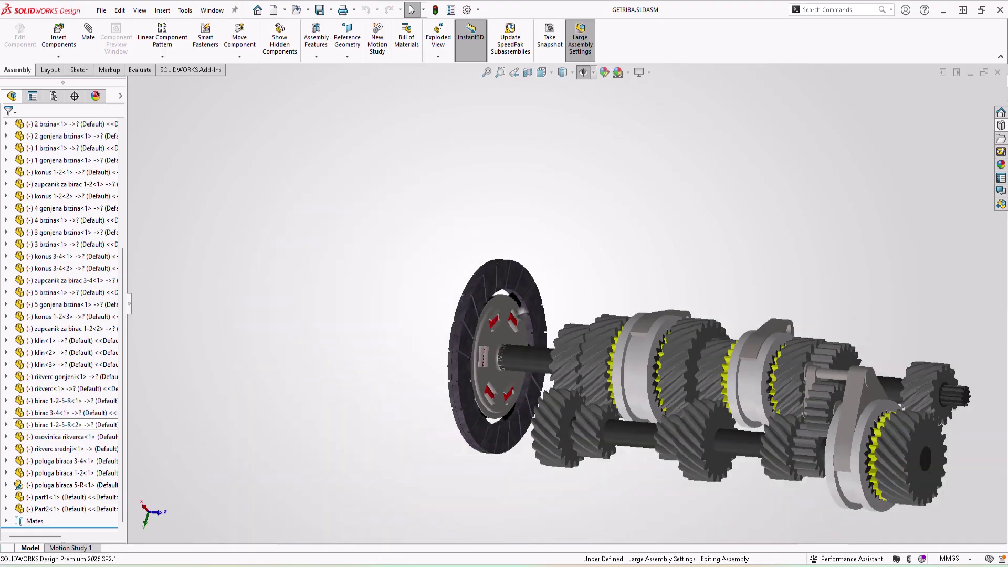
pyautogui.moveTo(575, 213); pyautogui.dragTo(560, 224, button='middle')
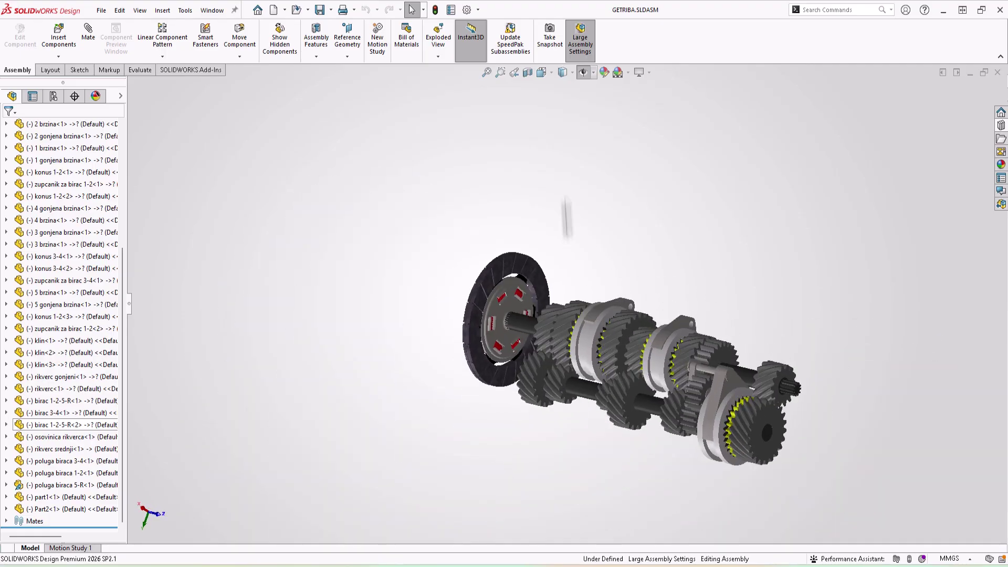
pyautogui.click(581, 43)
# - Form a new subassembly from the lamela disc and the ulazna osovina shaft, reusing the parent assembly origin
pyautogui.scroll(-1, 667, 359)
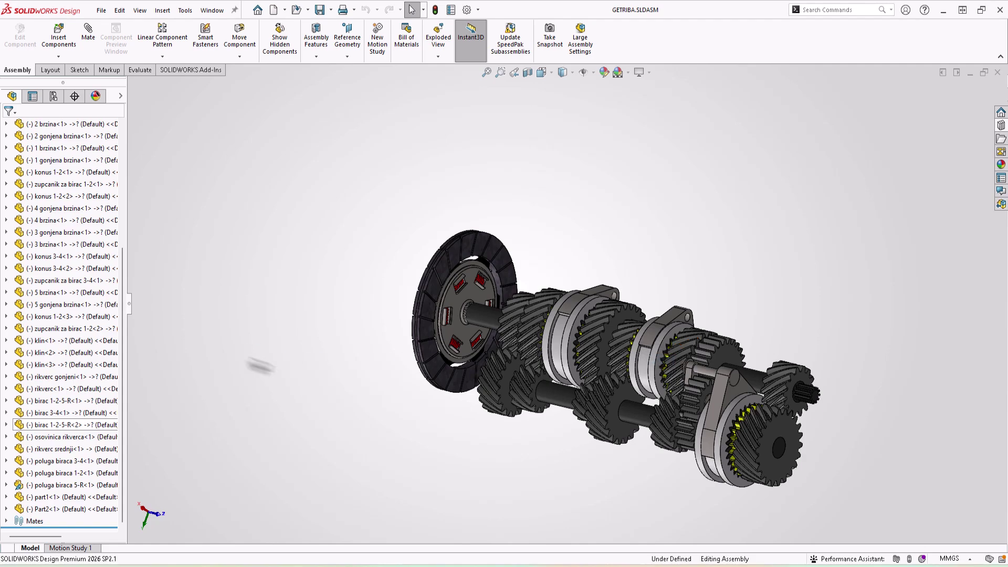
pyautogui.moveTo(467, 386); pyautogui.dragTo(526, 341, button='middle')
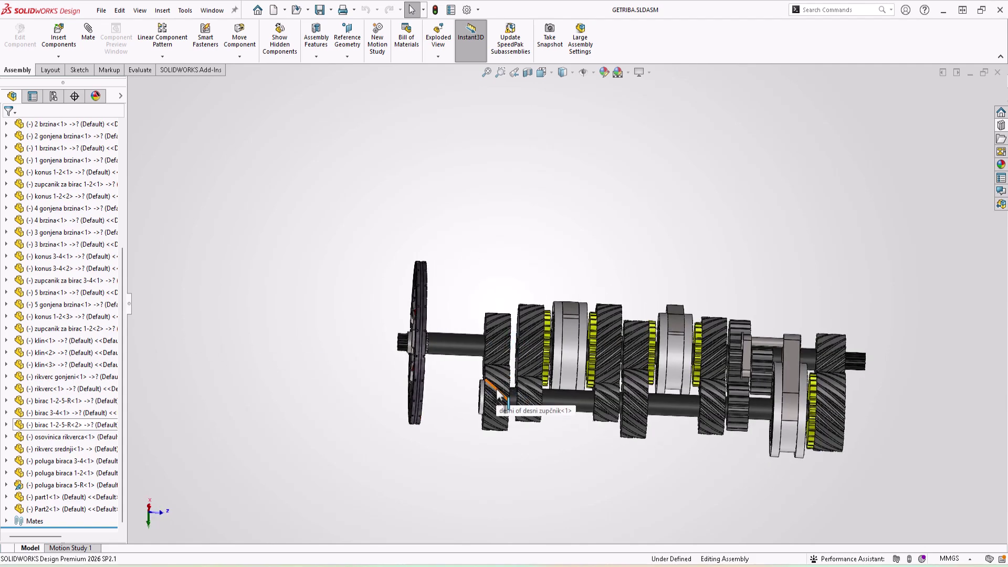
pyautogui.moveTo(395, 209); pyautogui.dragTo(462, 443)
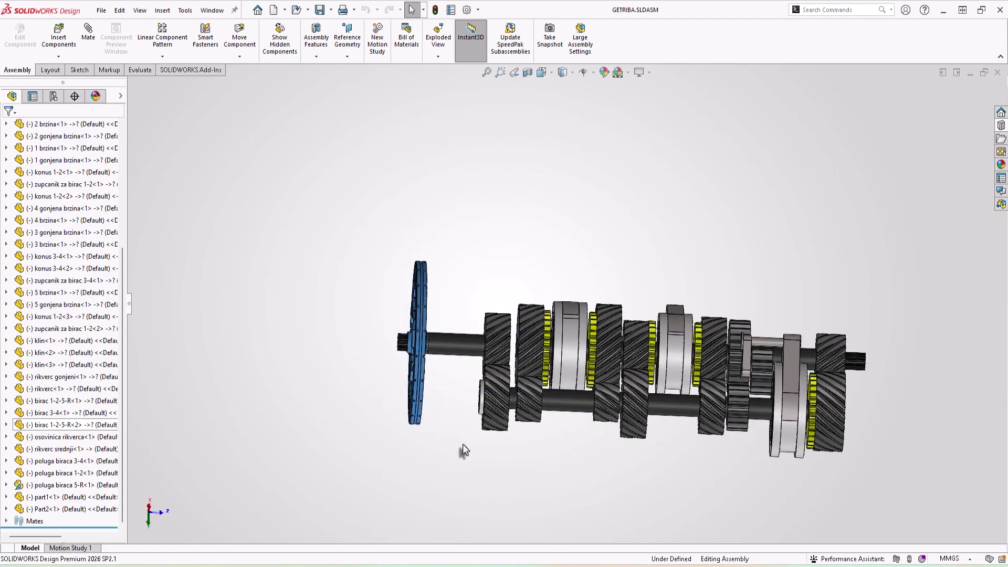
pyautogui.click(449, 344)
pyautogui.moveTo(391, 283)
pyautogui.mouseDown(button='middle')
pyautogui.moveTo(369, 285)
pyautogui.moveTo(380, 288)
pyautogui.mouseUp(button='middle')
pyautogui.scroll(-4, 420, 293)
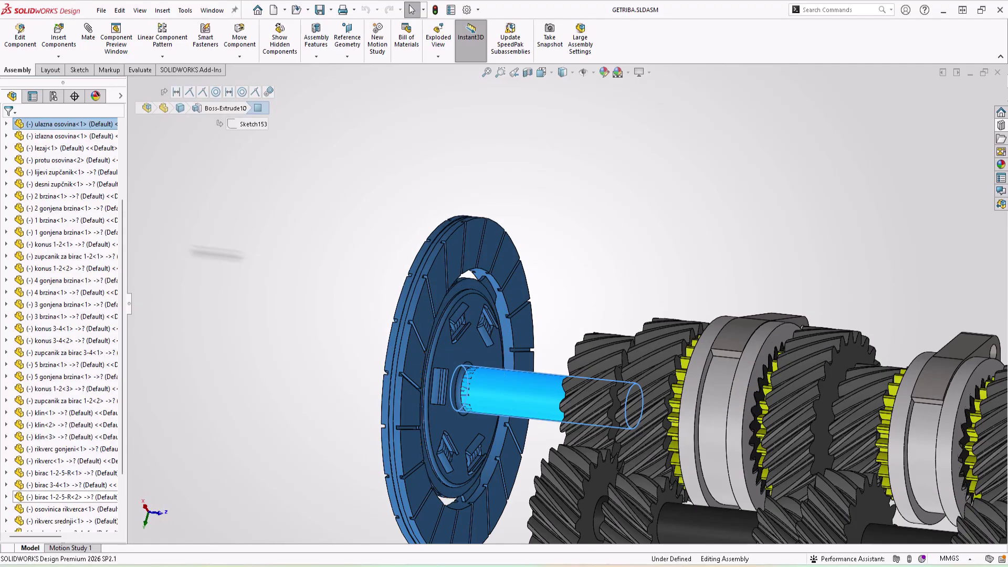
pyautogui.scroll(3, 94, 202)
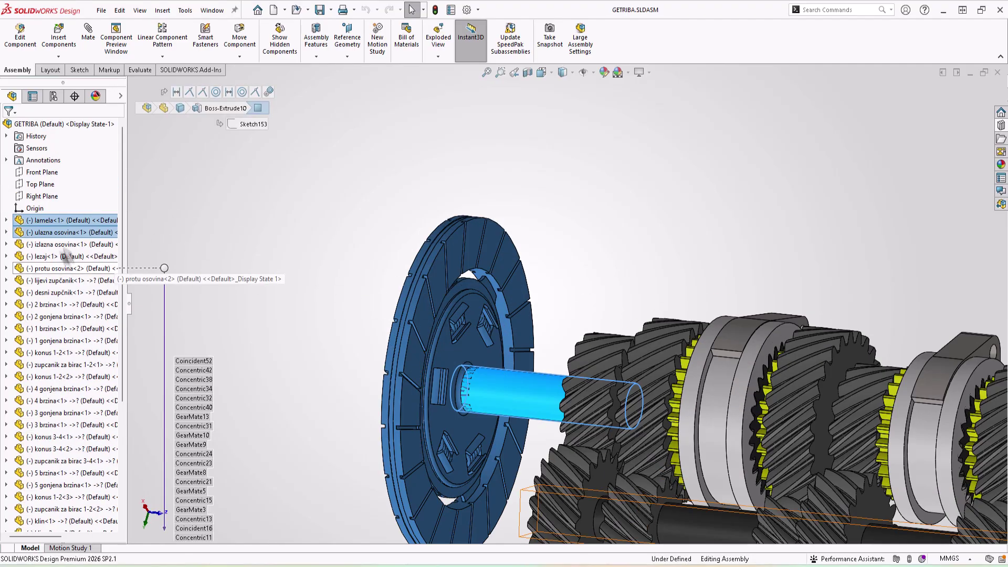
pyautogui.rightClick(63, 232)
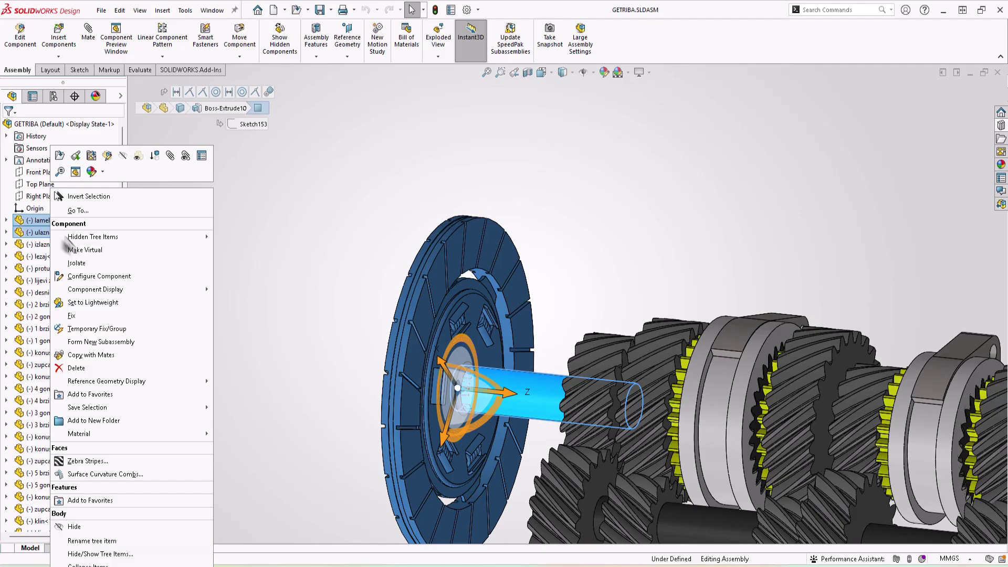
pyautogui.click(102, 342)
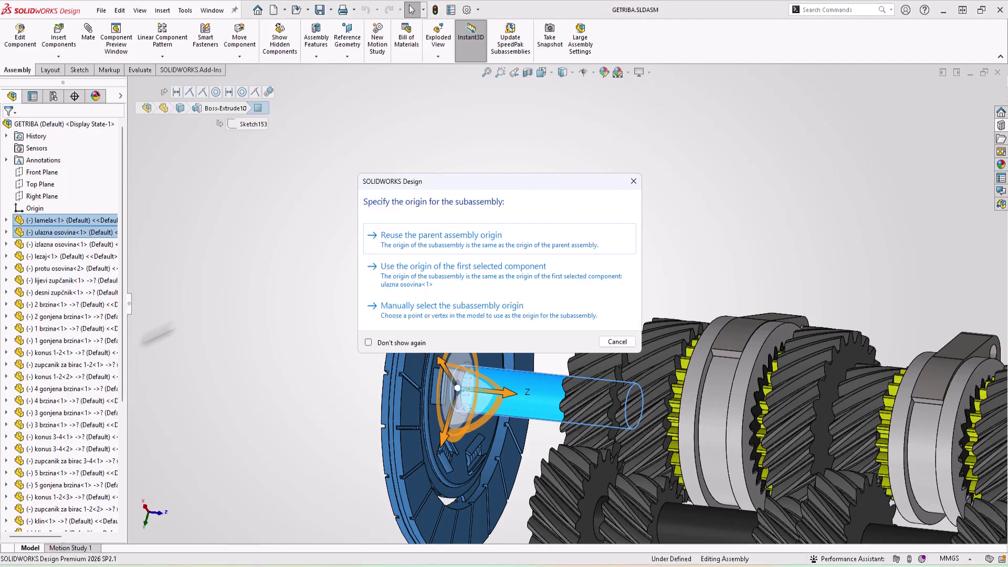
pyautogui.click(395, 240)
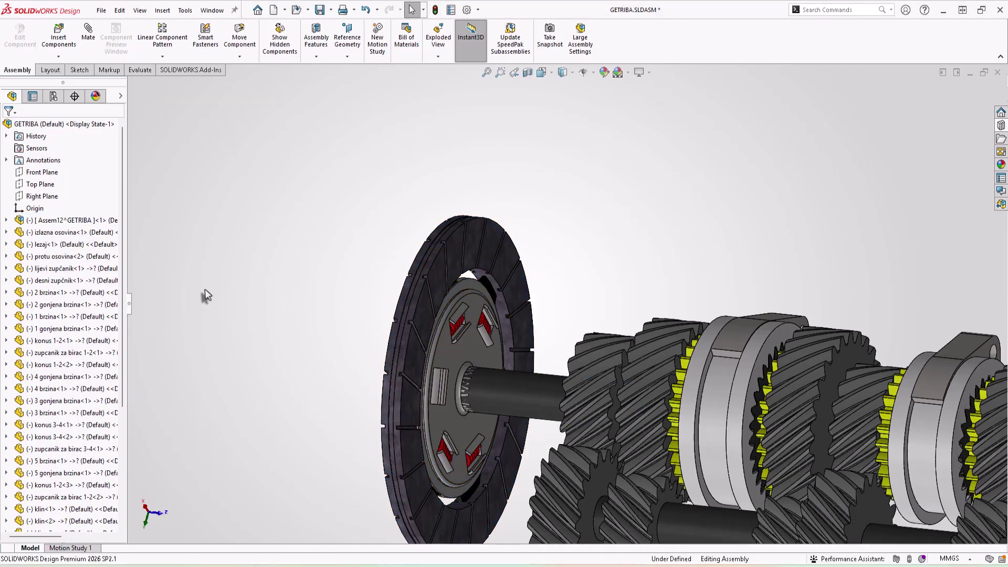
# - Create a Mated SpeedPak of the new disc and shaft subassembly, stored as a configuration in the selected sub-assembly
pyautogui.click(22, 221)
pyautogui.scroll(5, 593, 347)
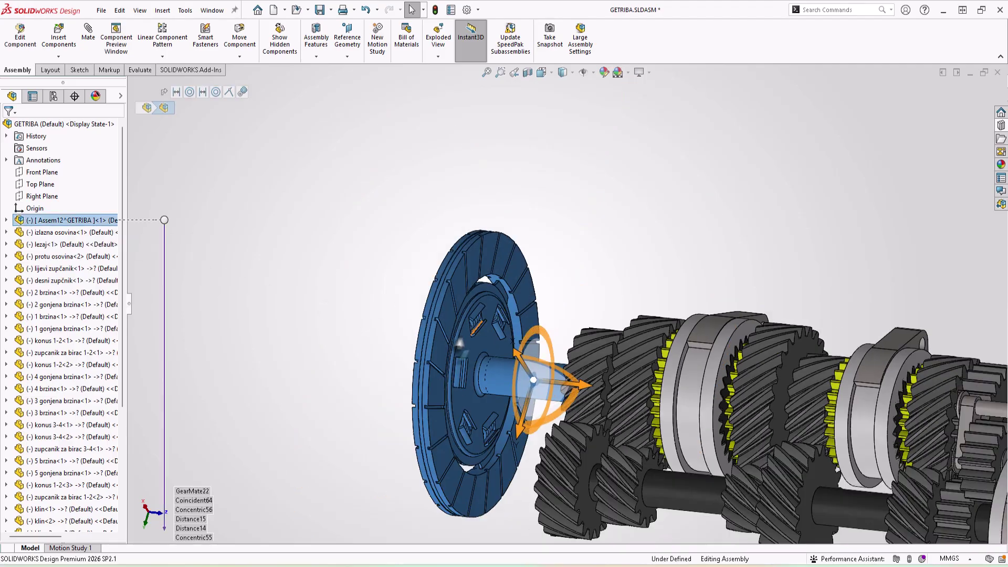
pyautogui.scroll(-5, 593, 347)
pyautogui.moveTo(593, 347); pyautogui.dragTo(612, 314, button='middle')
pyautogui.scroll(2, 566, 309)
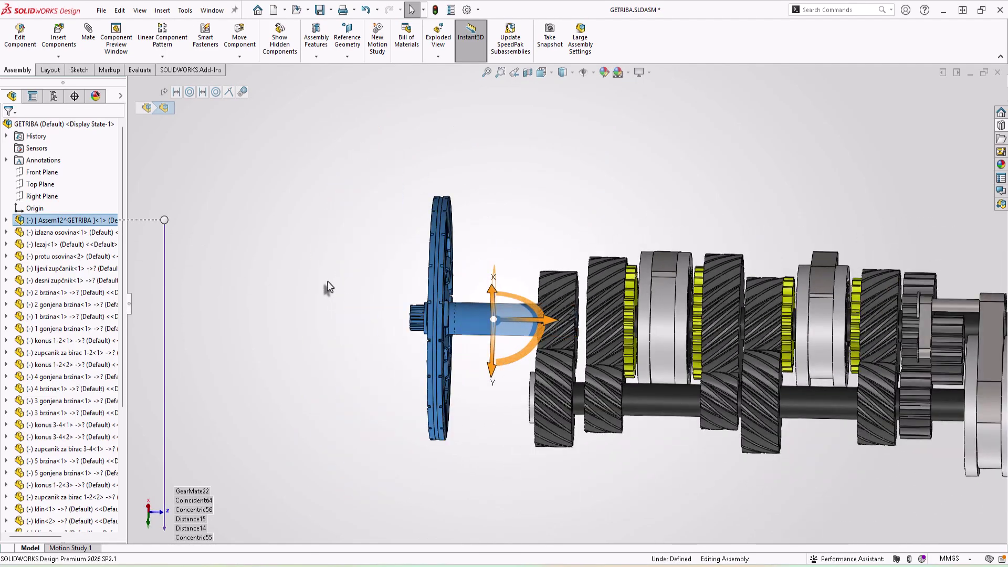
pyautogui.rightClick(28, 222)
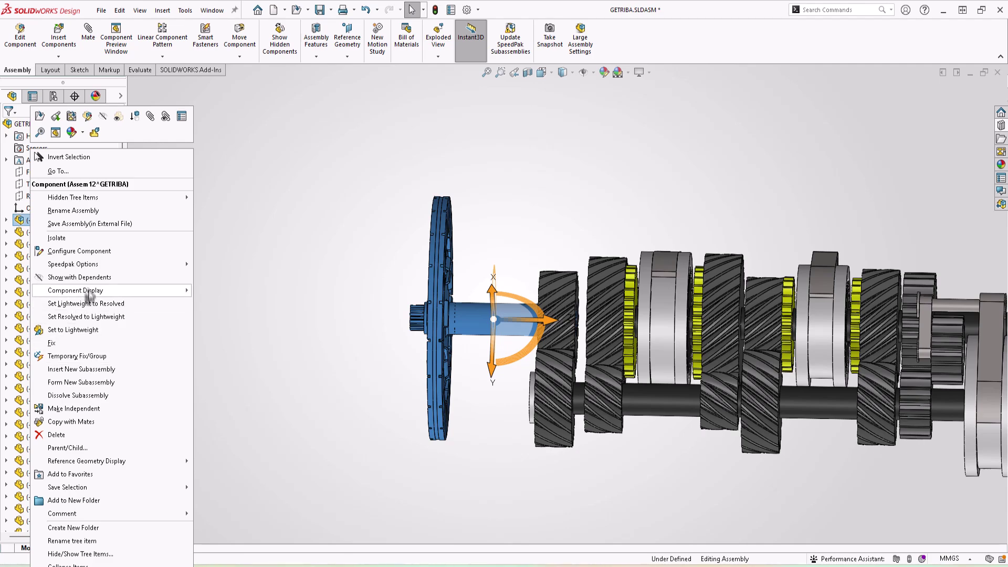
pyautogui.moveTo(71, 267)
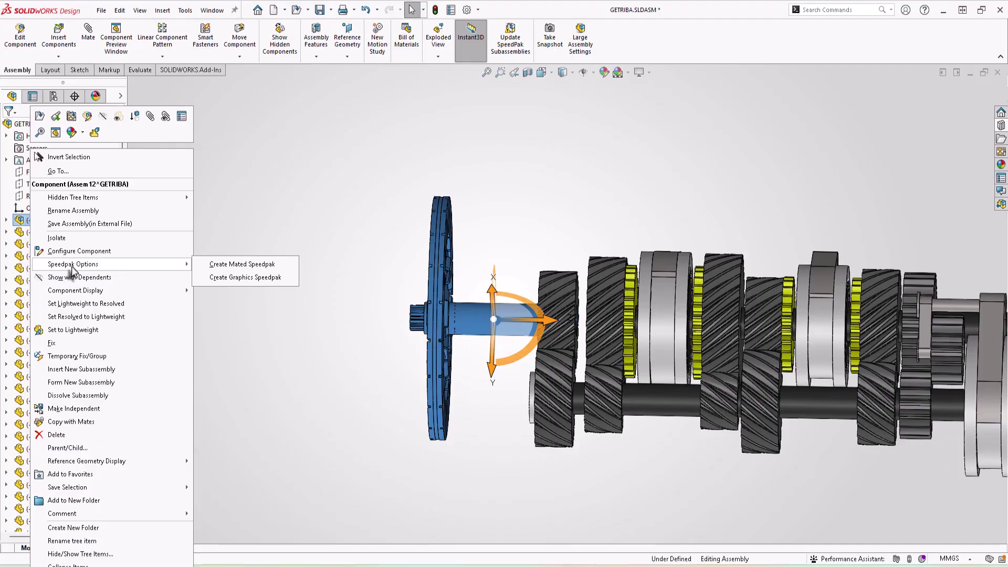
pyautogui.click(234, 270)
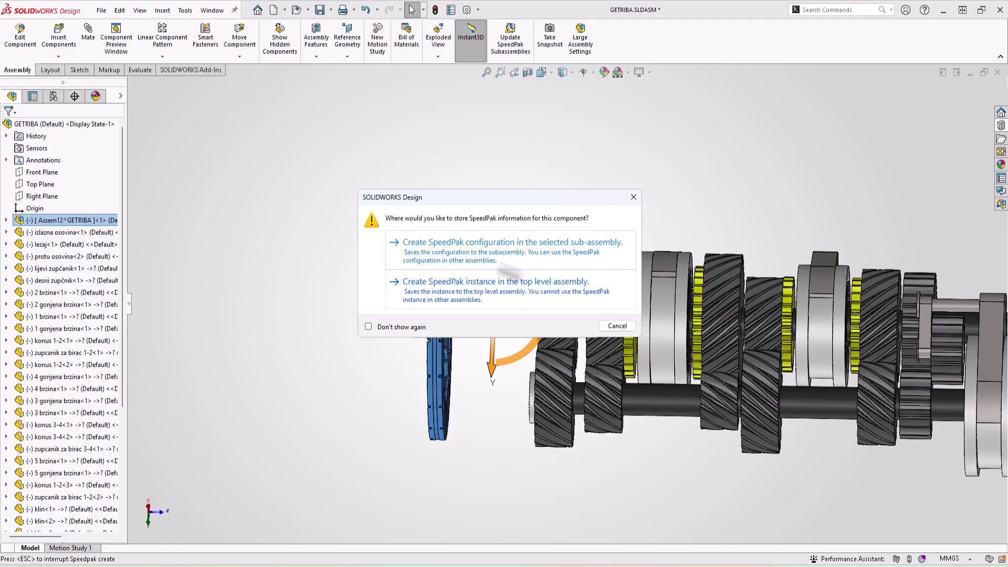
pyautogui.click(512, 257)
# - Set the SpeedPak of the disc and shaft subassembly back to its parent configuration
pyautogui.moveTo(502, 307)
pyautogui.mouseDown(button='middle')
pyautogui.moveTo(477, 303)
pyautogui.moveTo(499, 333)
pyautogui.moveTo(490, 319)
pyautogui.mouseUp(button='middle')
pyautogui.moveTo(599, 210); pyautogui.dragTo(563, 186, button='middle')
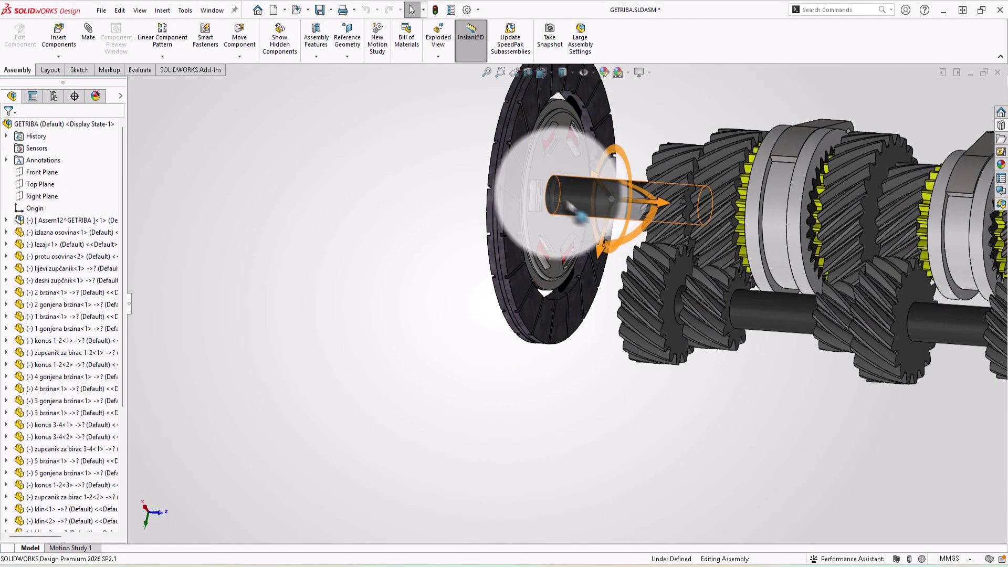
pyautogui.scroll(3, 564, 194)
pyautogui.scroll(-4, 587, 207)
pyautogui.moveTo(542, 312); pyautogui.dragTo(229, 329, button='middle')
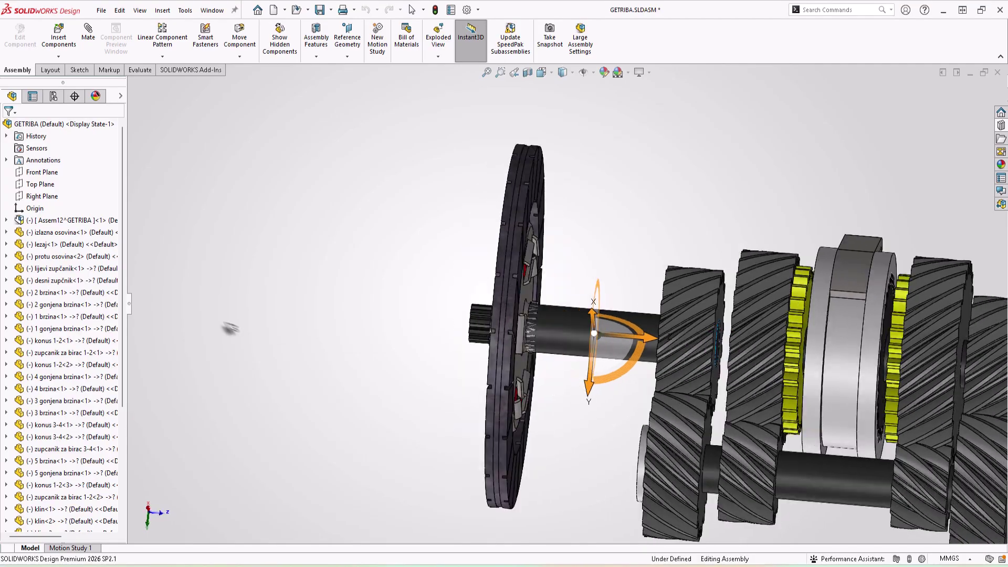
pyautogui.rightClick(43, 222)
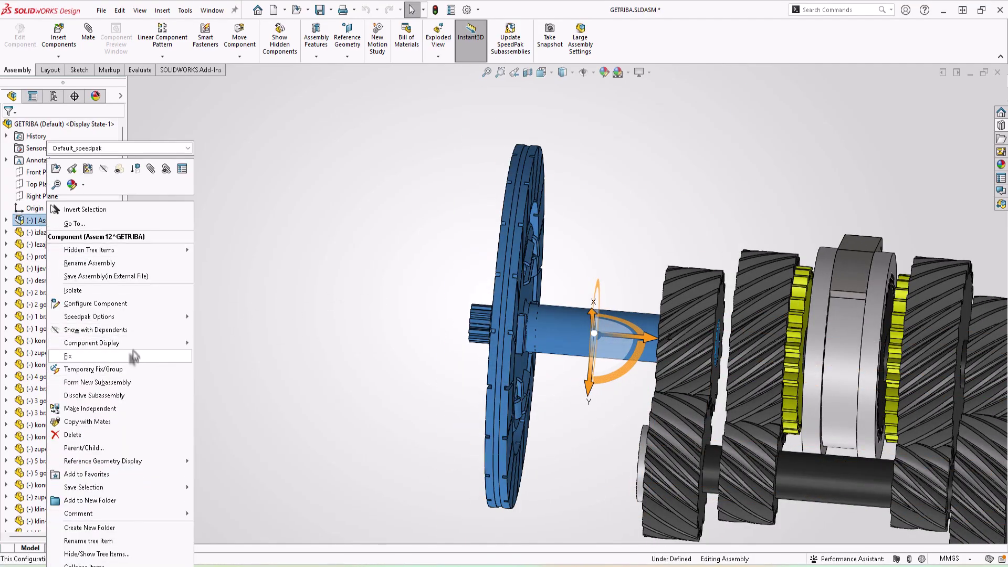
pyautogui.moveTo(126, 315)
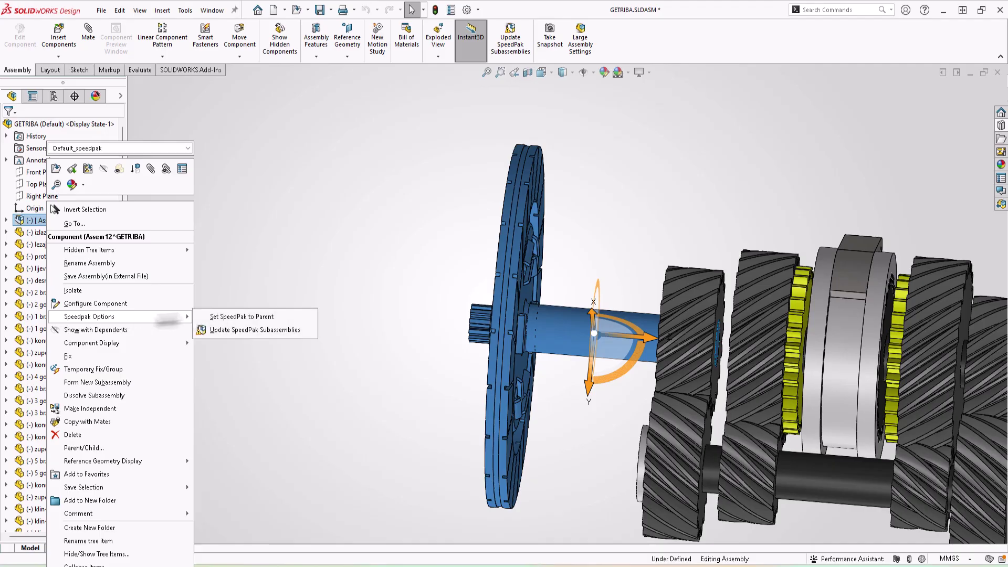
pyautogui.click(215, 317)
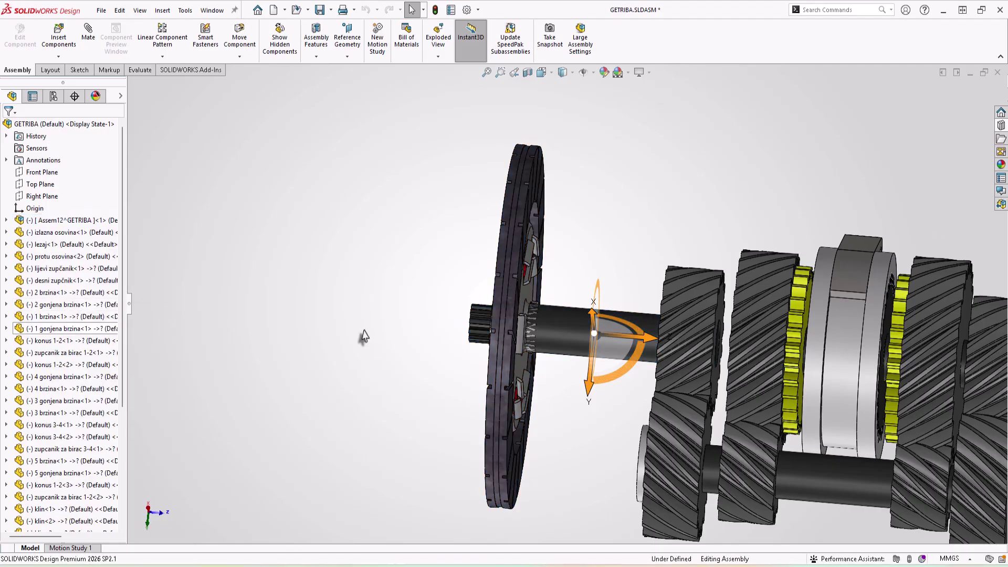
# - Create a Mated SpeedPak of the disc and shaft subassembly from its parent configuration
pyautogui.moveTo(360, 337); pyautogui.dragTo(407, 362, button='middle')
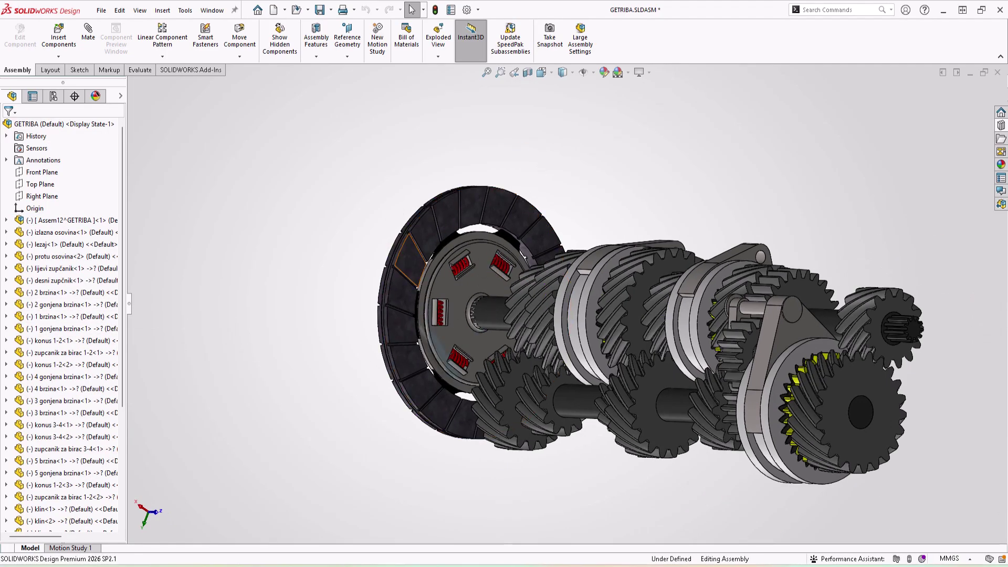
pyautogui.rightClick(59, 220)
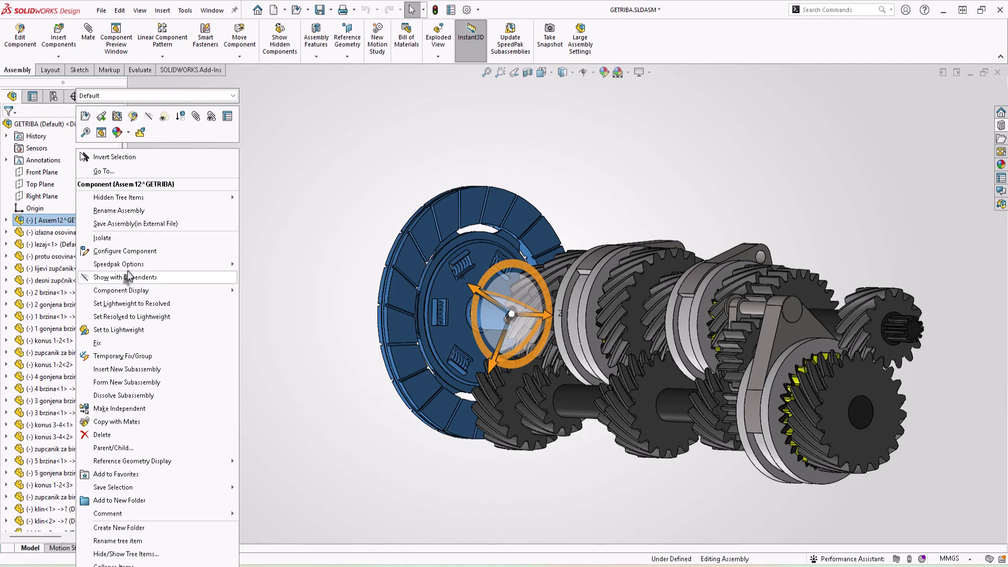
pyautogui.moveTo(173, 264)
pyautogui.click(273, 264)
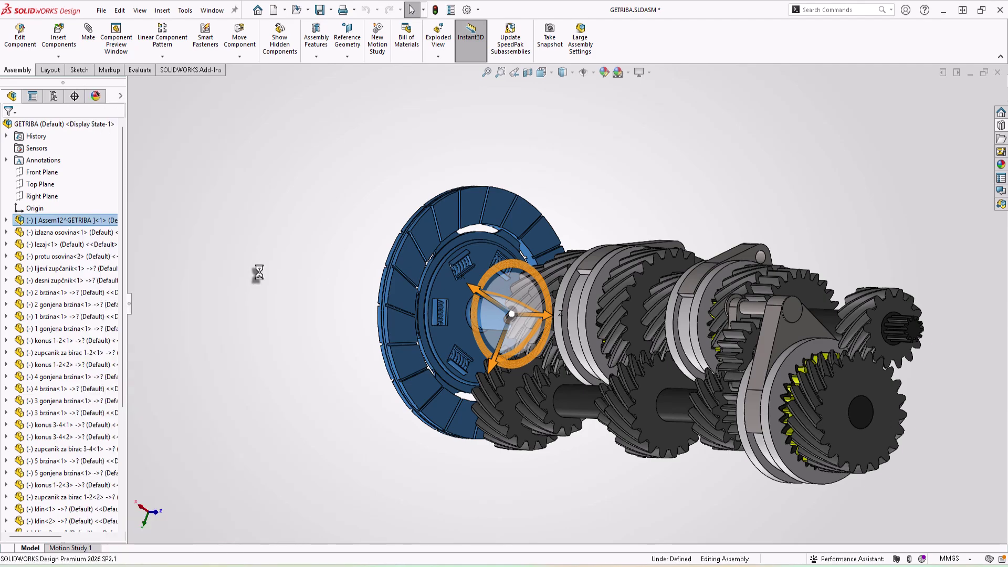
# - Form a new subassembly from the lijevi zupčanik gear and the ulazna osovina shaft, reusing the parent assembly origin and accepting the component reorganization
pyautogui.moveTo(288, 348); pyautogui.dragTo(336, 286, button='middle')
pyautogui.scroll(3, 378, 257)
pyautogui.scroll(-2, 446, 234)
pyautogui.moveTo(460, 271); pyautogui.dragTo(464, 228, button='middle')
pyautogui.scroll(-2, 466, 229)
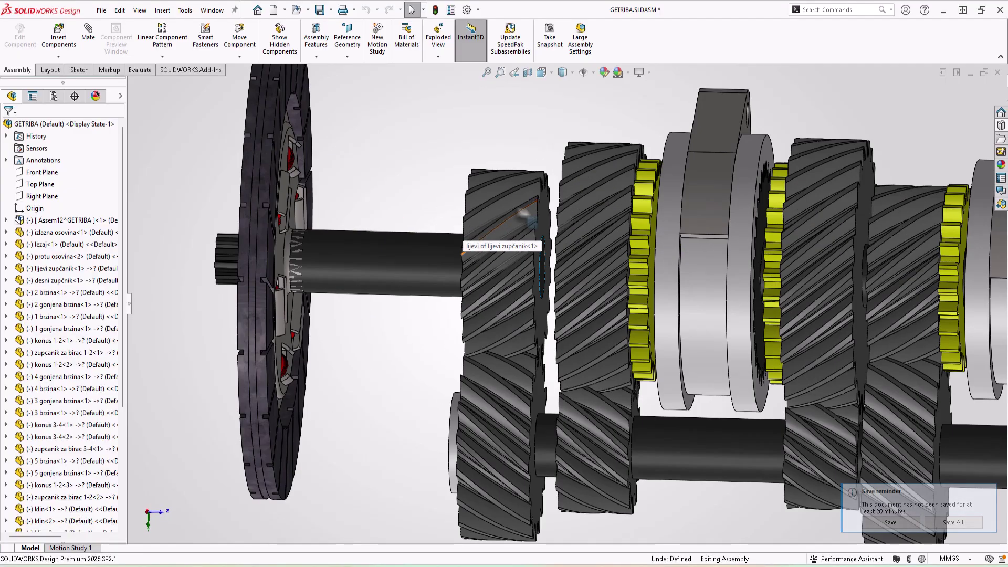
pyautogui.click(508, 254)
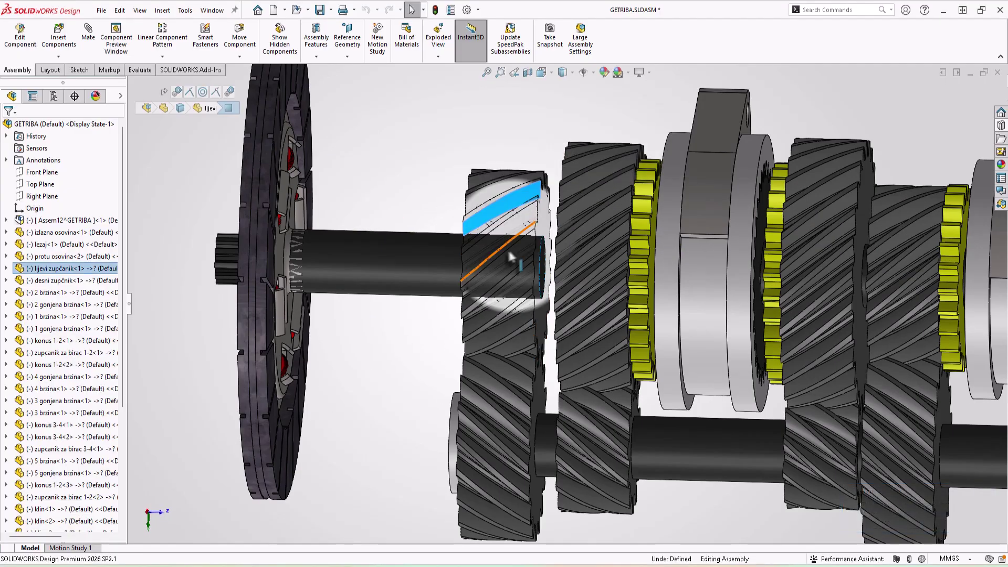
pyautogui.rightClick(436, 251)
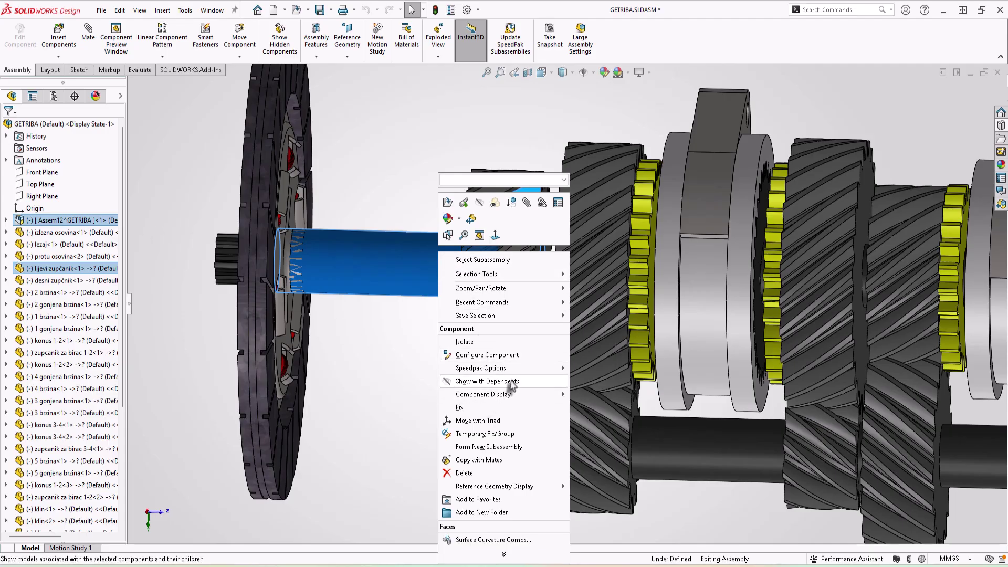
pyautogui.click(489, 447)
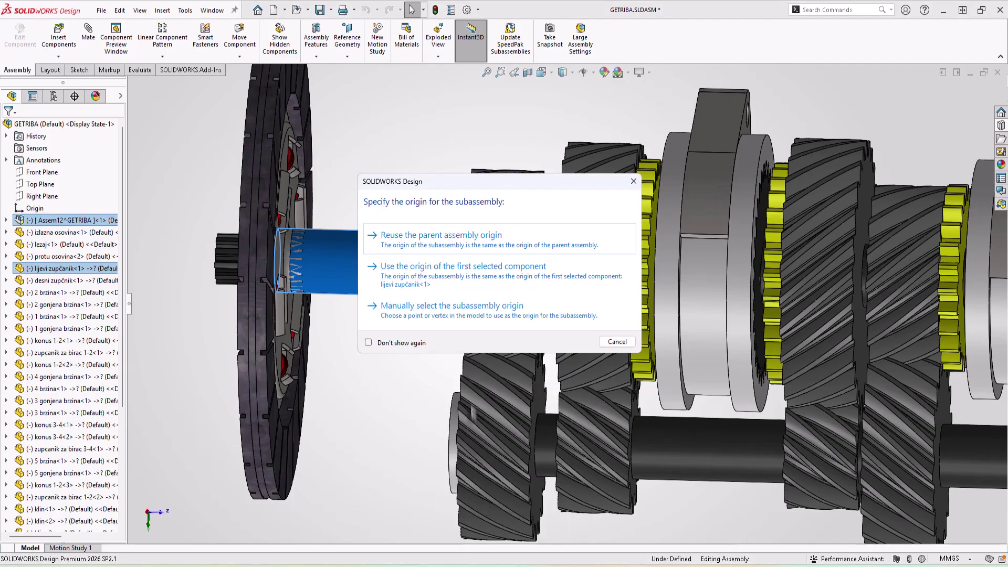
pyautogui.click(461, 248)
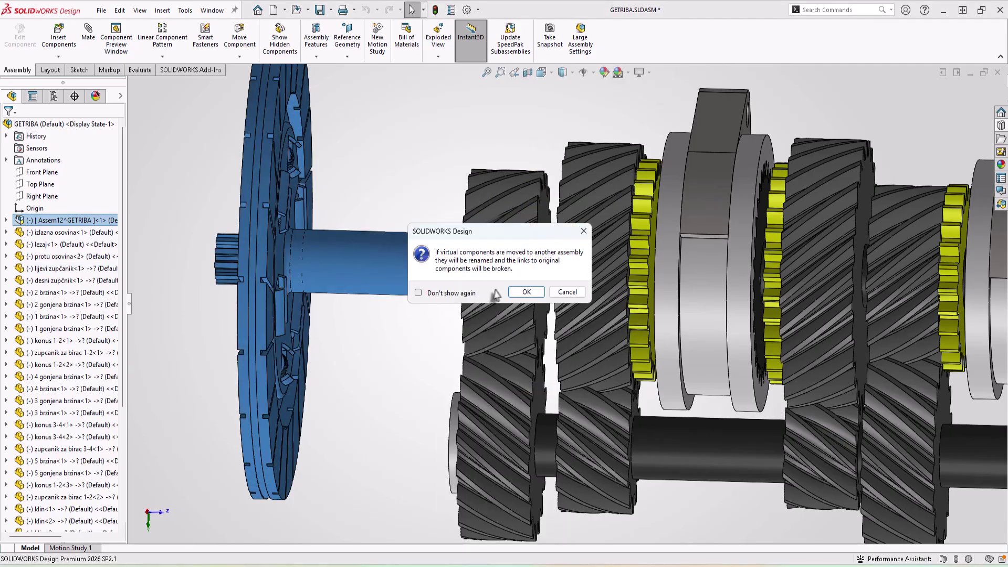
pyautogui.click(526, 310)
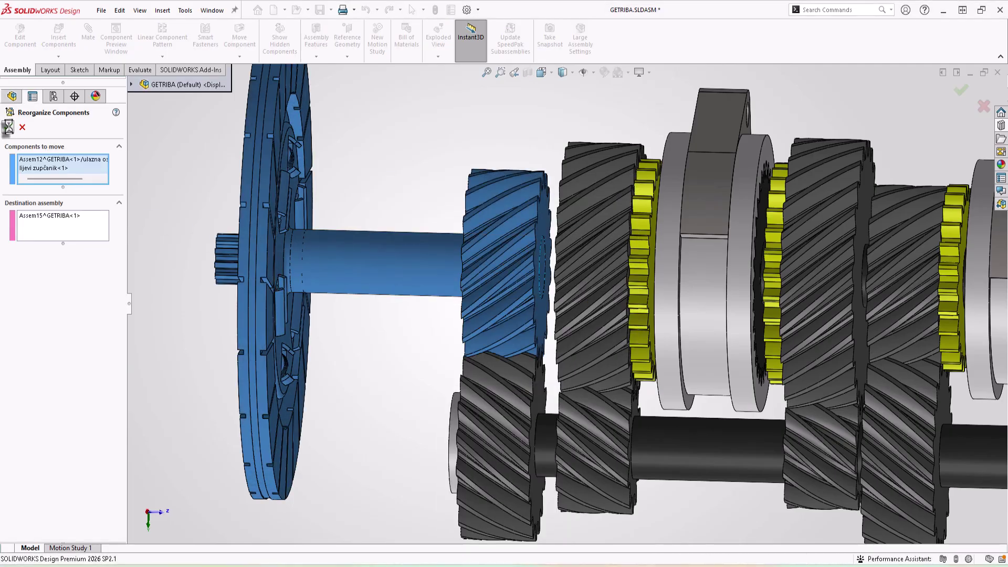
pyautogui.click(7, 127)
# - Create a Graphics SpeedPak of the new gear and shaft subassembly, stored as a configuration in the selected sub-assembly
pyautogui.click(73, 256)
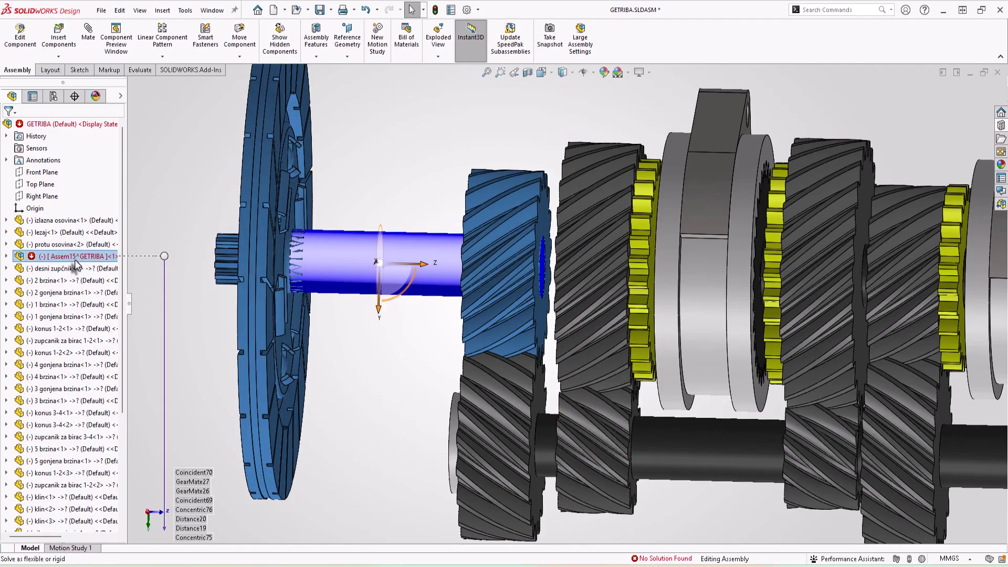
pyautogui.rightClick(77, 257)
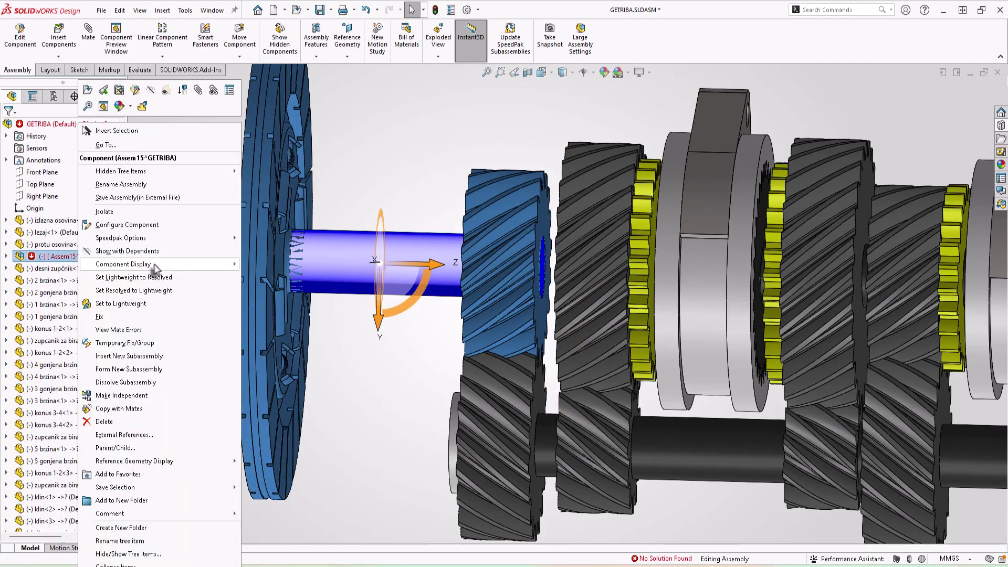
pyautogui.moveTo(144, 237)
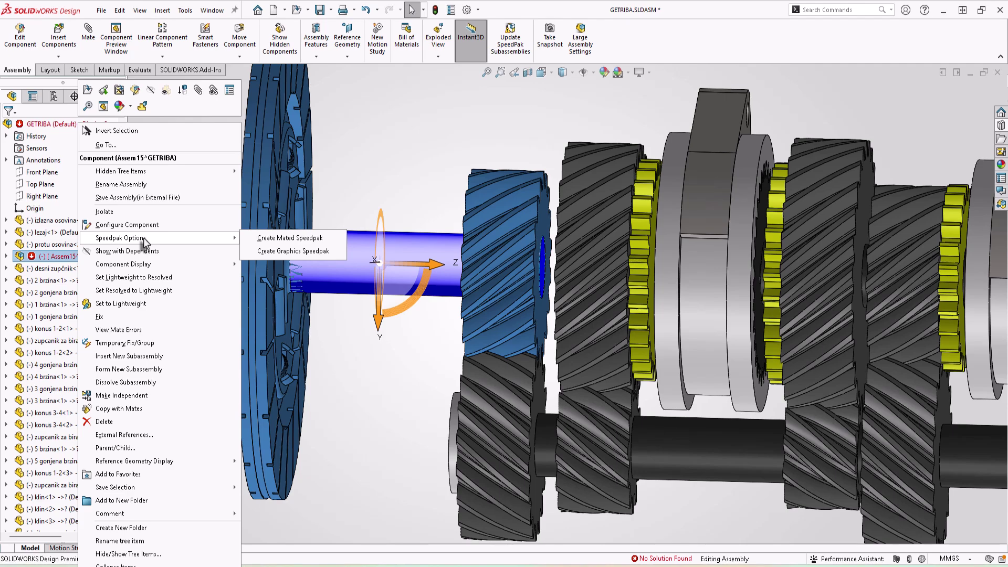
pyautogui.click(293, 251)
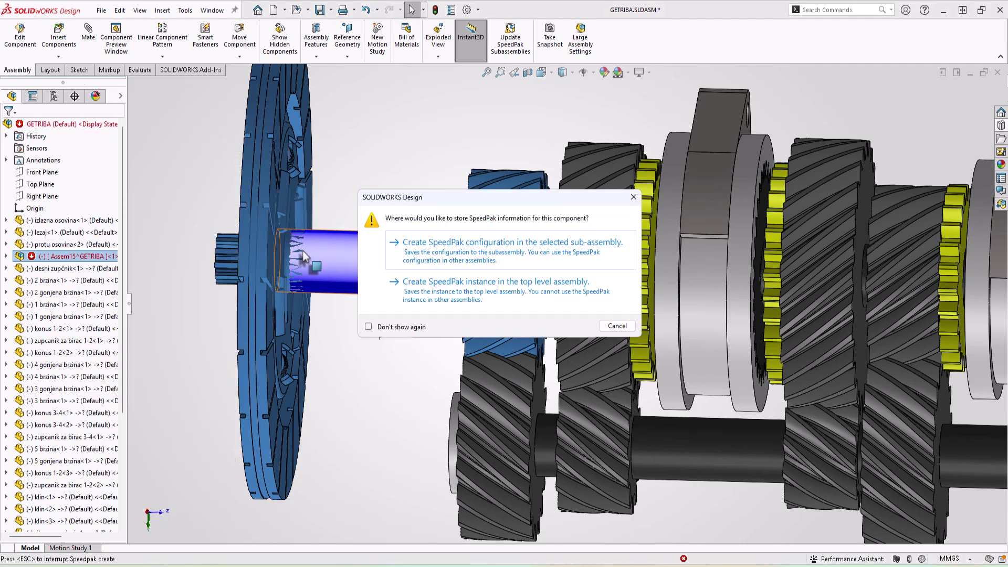
pyautogui.click(461, 255)
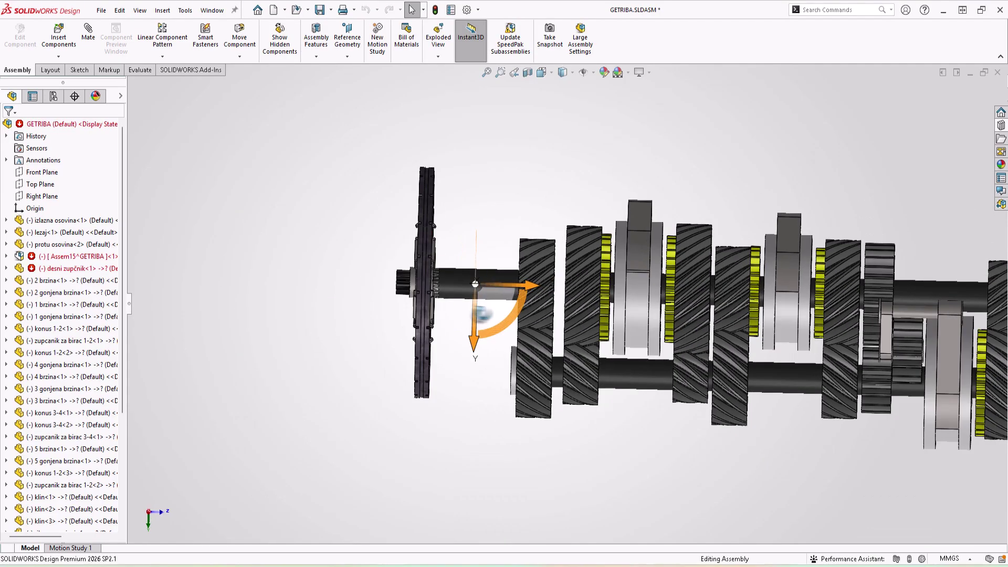
# - Examine the gearbox with the Graphics SpeedPak applied, up close on the disc and as a whole from different angles
pyautogui.moveTo(482, 313); pyautogui.dragTo(360, 293, button='middle')
pyautogui.scroll(-5, 433, 318)
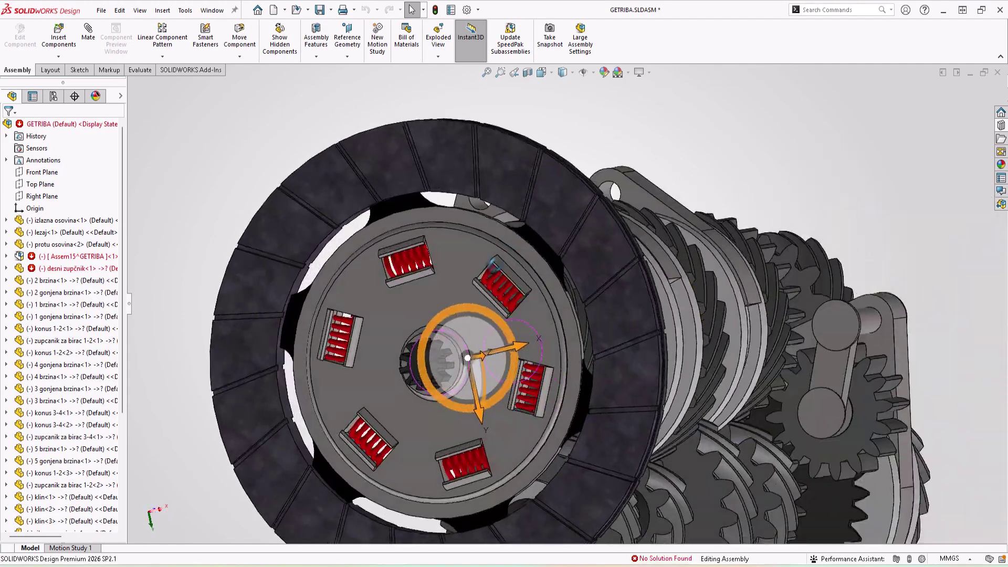
pyautogui.moveTo(493, 264); pyautogui.dragTo(382, 223, button='middle')
pyautogui.scroll(2, 428, 310)
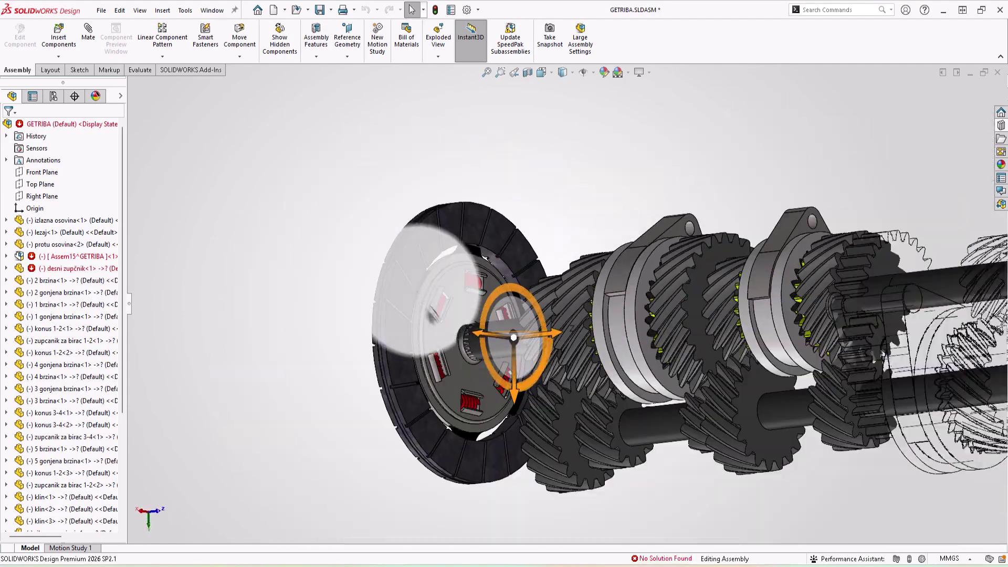
pyautogui.moveTo(432, 317); pyautogui.dragTo(533, 330, button='middle')
pyautogui.scroll(-4, 546, 334)
pyautogui.moveTo(449, 318); pyautogui.dragTo(315, 303, button='middle')
pyautogui.scroll(4, 525, 315)
pyautogui.moveTo(506, 336); pyautogui.dragTo(553, 432, button='middle')
pyautogui.scroll(4, 541, 326)
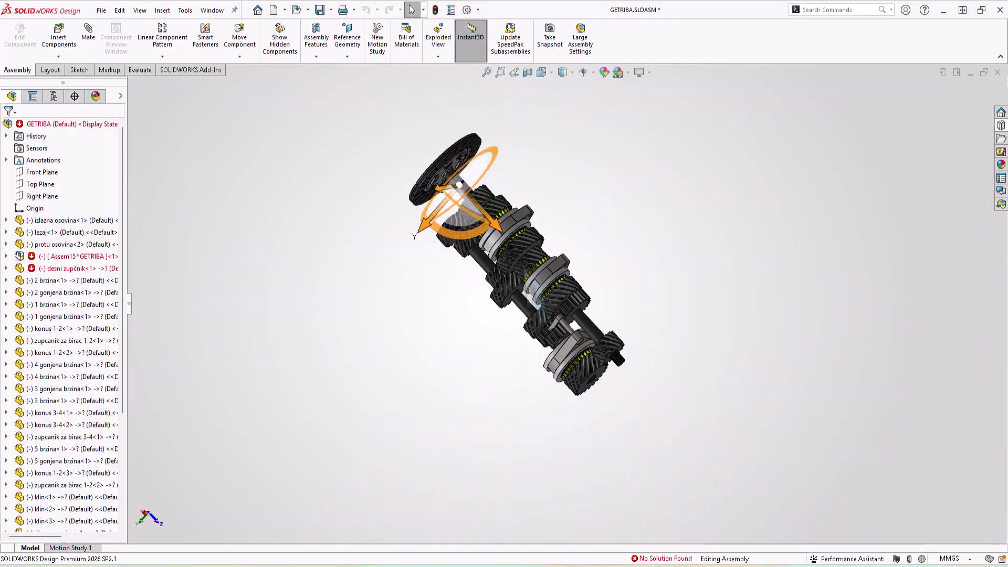
pyautogui.scroll(-4, 494, 205)
pyautogui.moveTo(513, 231); pyautogui.dragTo(601, 192, button='middle')
pyautogui.scroll(4, 601, 192)
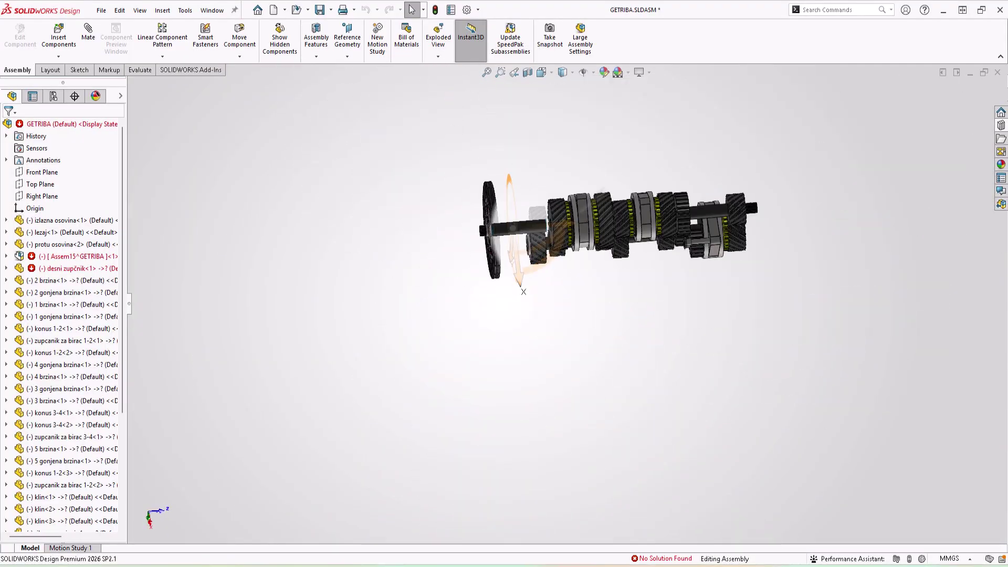
pyautogui.scroll(-4, 599, 192)
pyautogui.moveTo(473, 172); pyautogui.dragTo(570, 304, button='middle')
pyautogui.scroll(3, 570, 303)
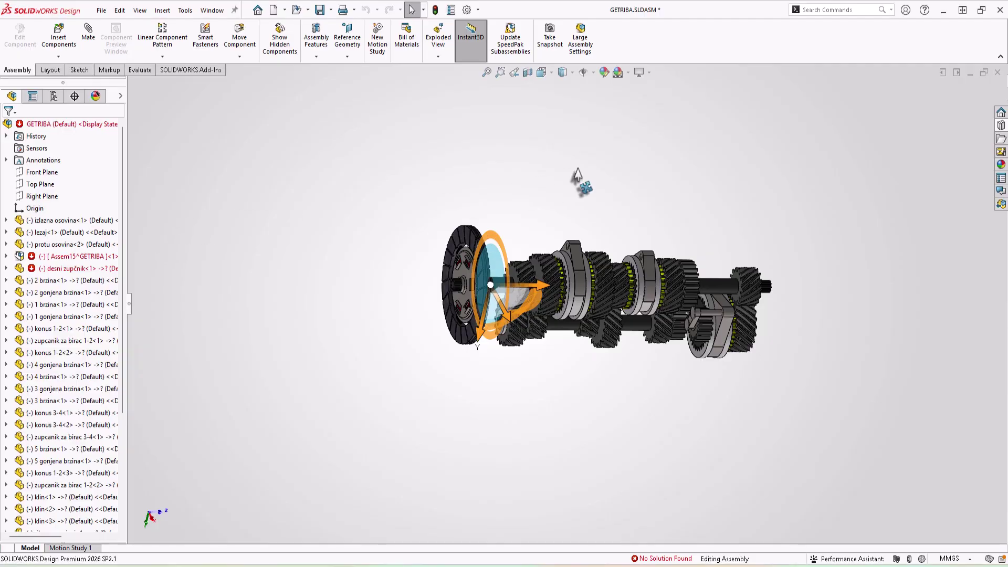
pyautogui.scroll(-4, 578, 176)
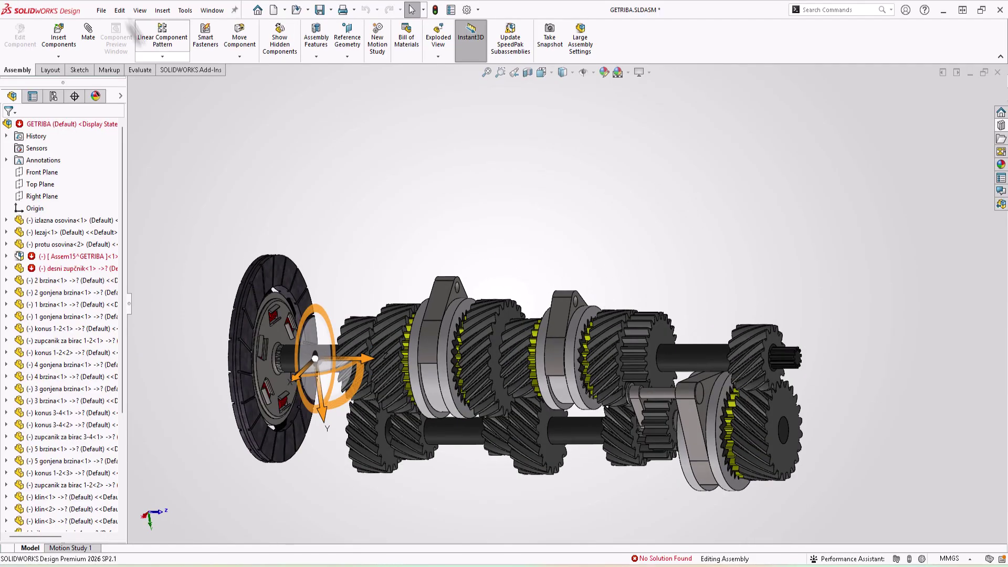
# - Minimize the gearbox assembly and open the part 2 brzina.SLDPRT from the Zupčanici folder in Quick View mode
pyautogui.click(970, 73)
pyautogui.click(101, 11)
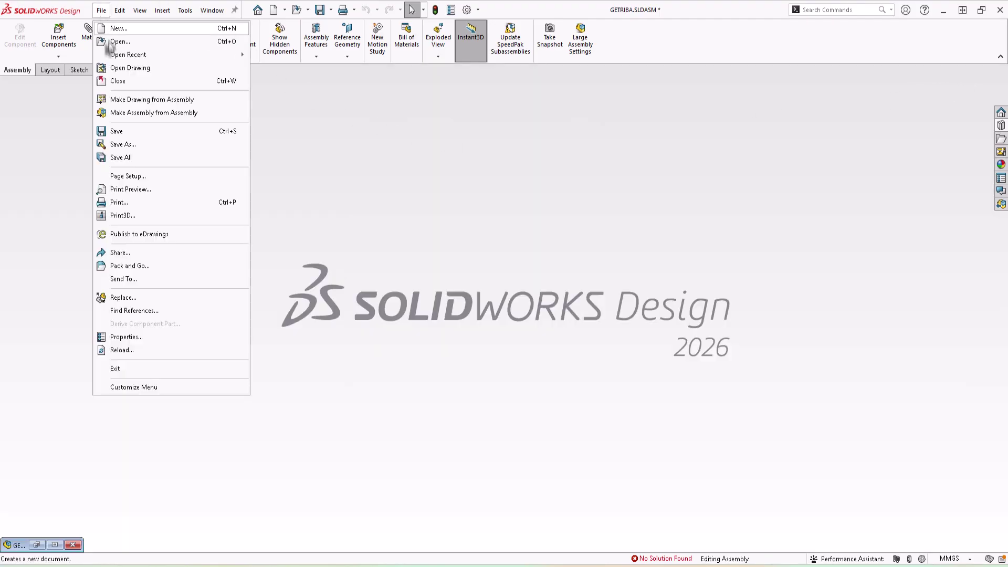
pyautogui.click(109, 46)
pyautogui.click(125, 104)
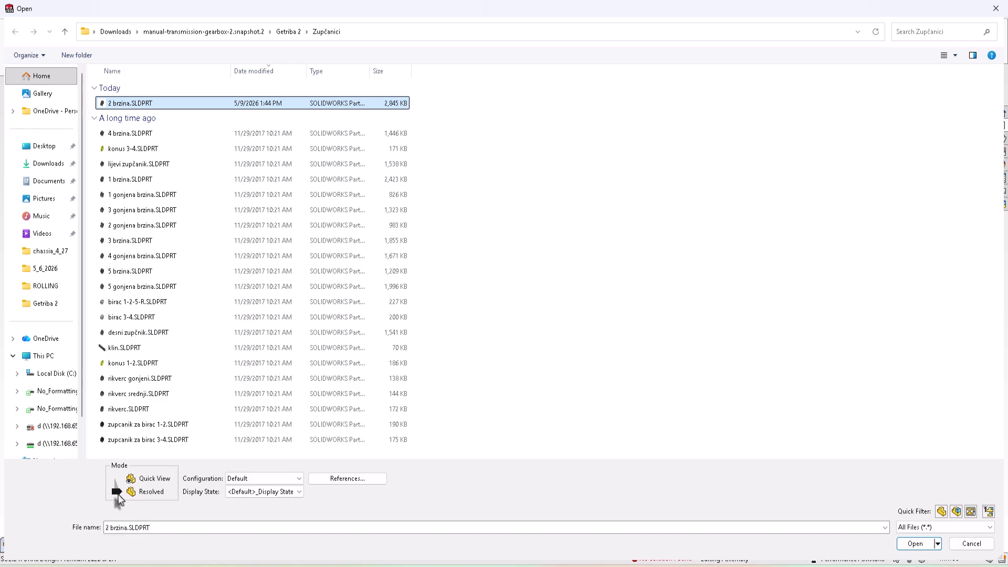
pyautogui.click(132, 481)
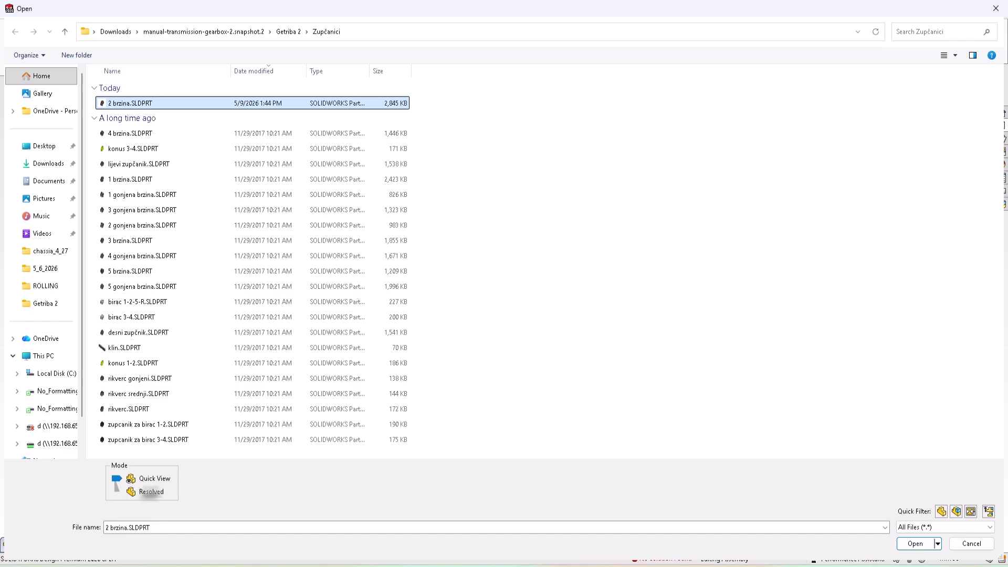
pyautogui.click(915, 543)
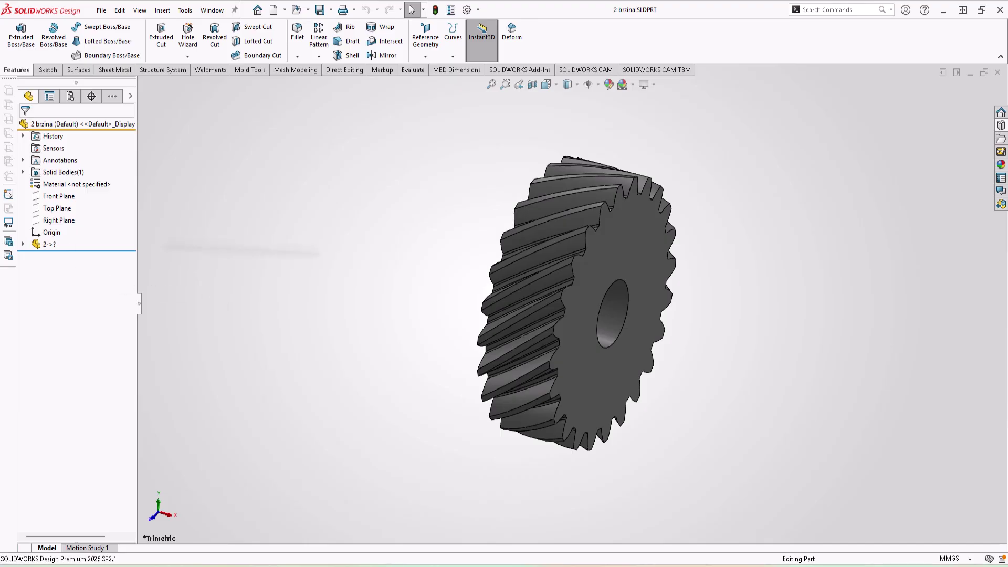
# - Examine the 2 brzina gear from different angles, check the commands available for its single feature, and close the part
pyautogui.click(589, 245)
pyautogui.moveTo(355, 272); pyautogui.dragTo(459, 223, button='middle')
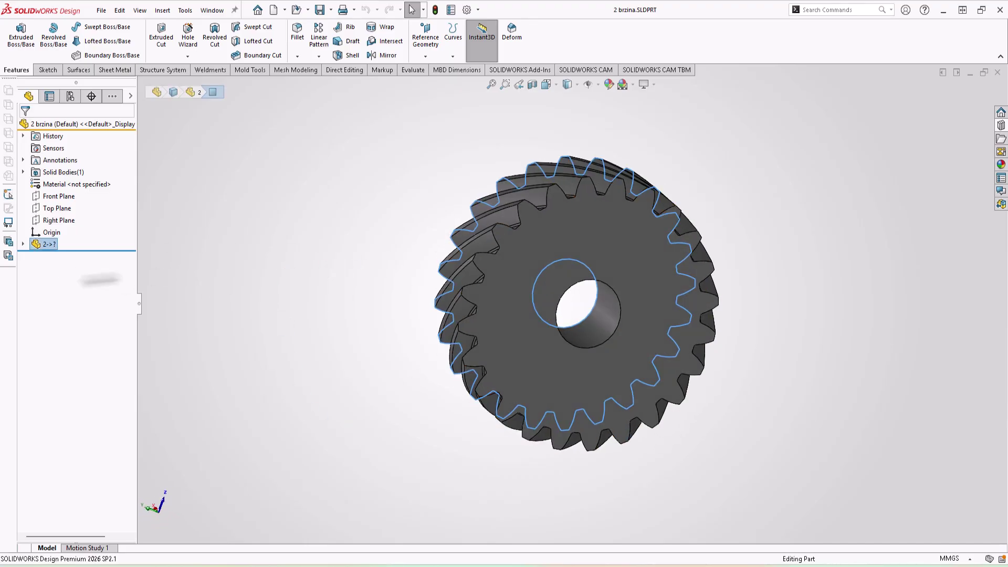
pyautogui.moveTo(522, 355); pyautogui.dragTo(306, 331, button='middle')
pyautogui.scroll(-1, 591, 256)
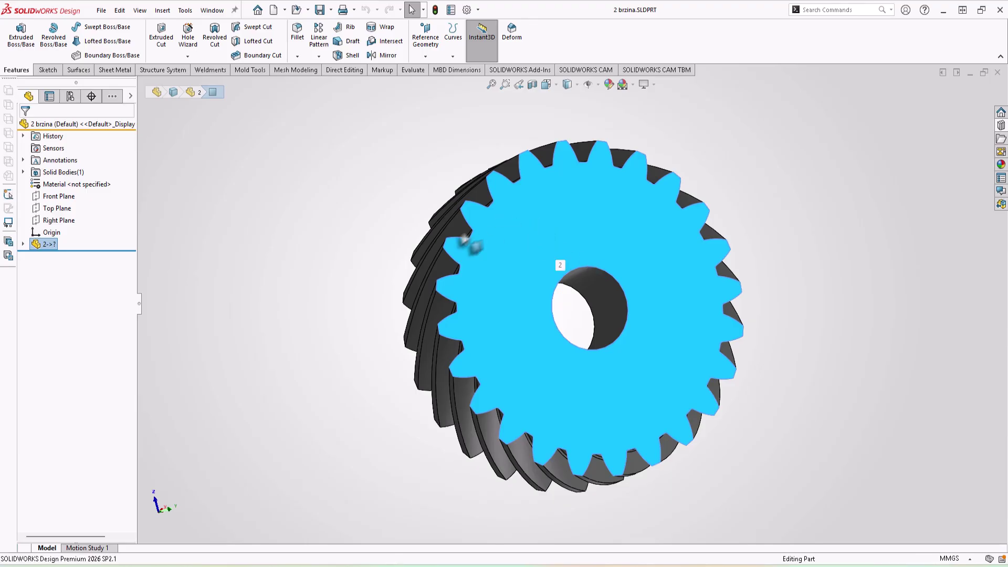
pyautogui.rightClick(44, 250)
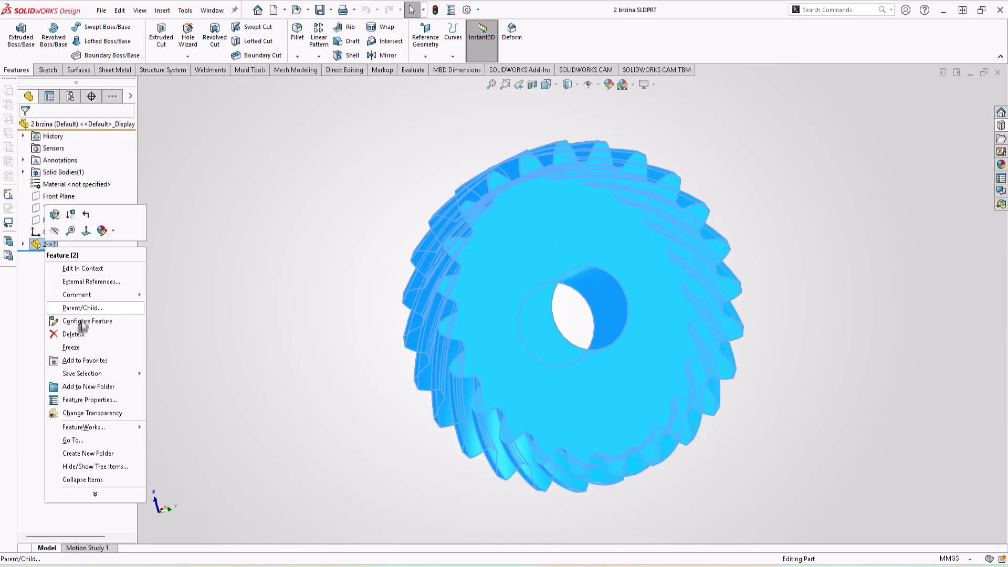
pyautogui.click(236, 369)
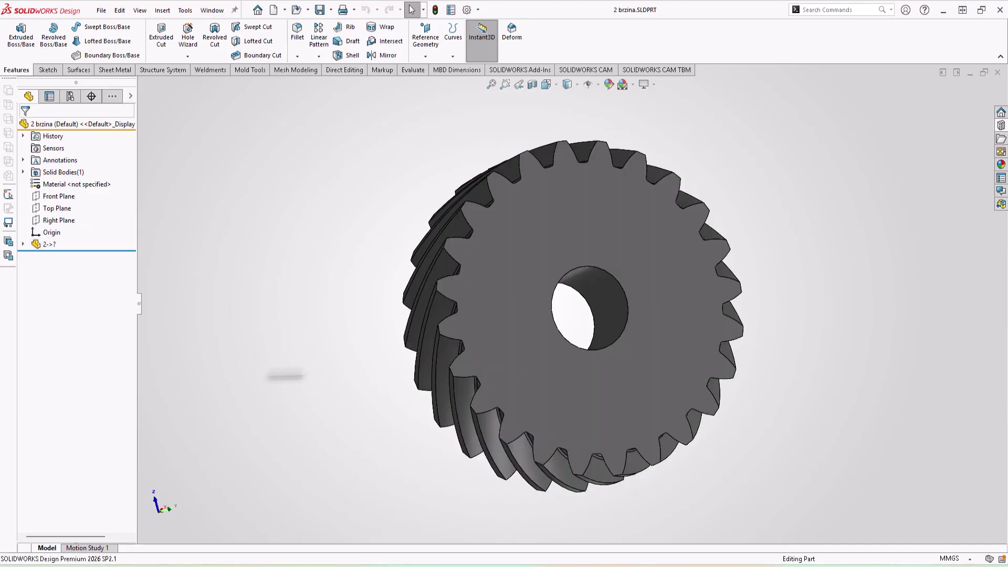
pyautogui.moveTo(270, 368); pyautogui.dragTo(452, 277, button='middle')
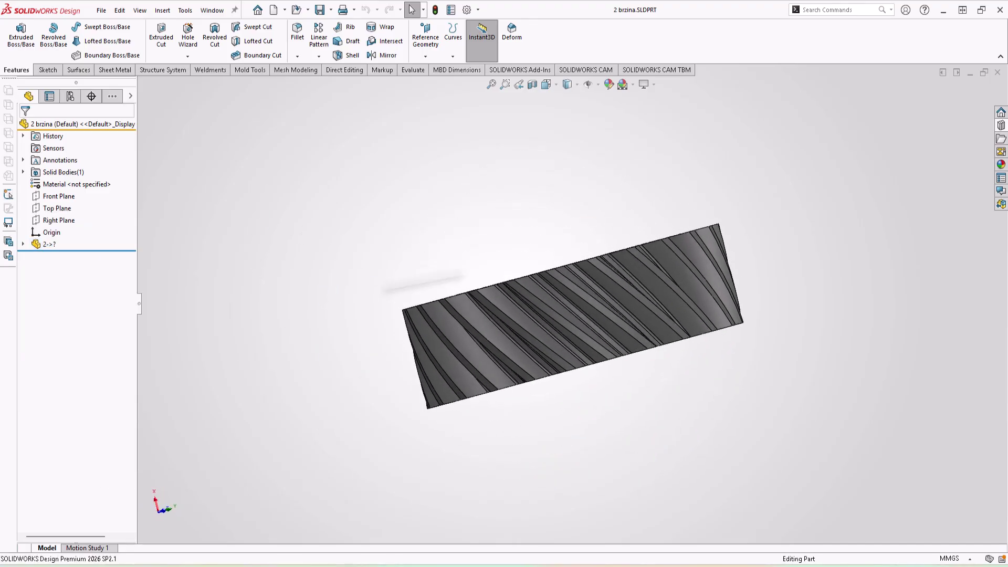
pyautogui.click(998, 72)
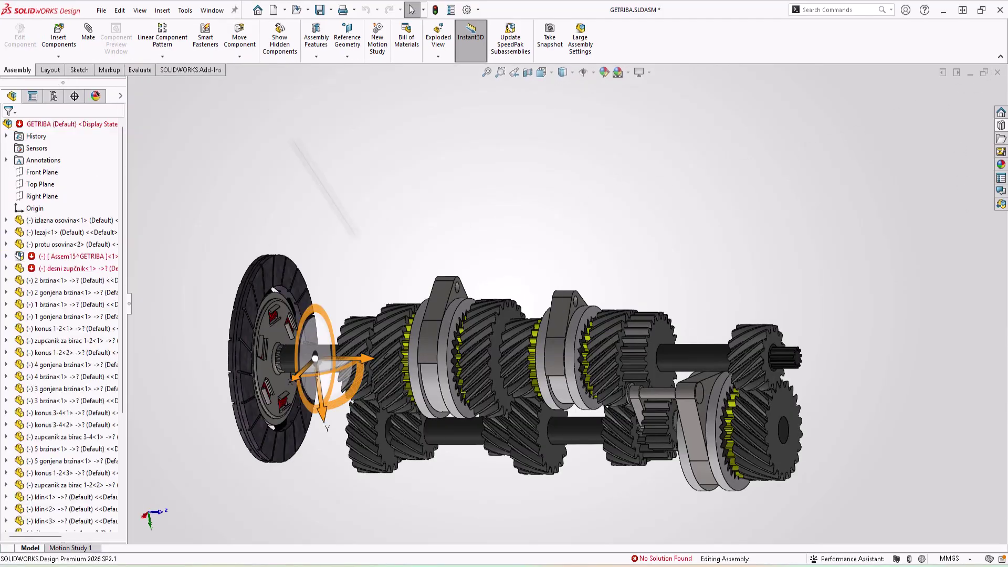
# - Minimize the gearbox assembly and open the part 2 brzina.SLDPRT from the Zupčanici folder in Resolved mode
pyautogui.click(970, 73)
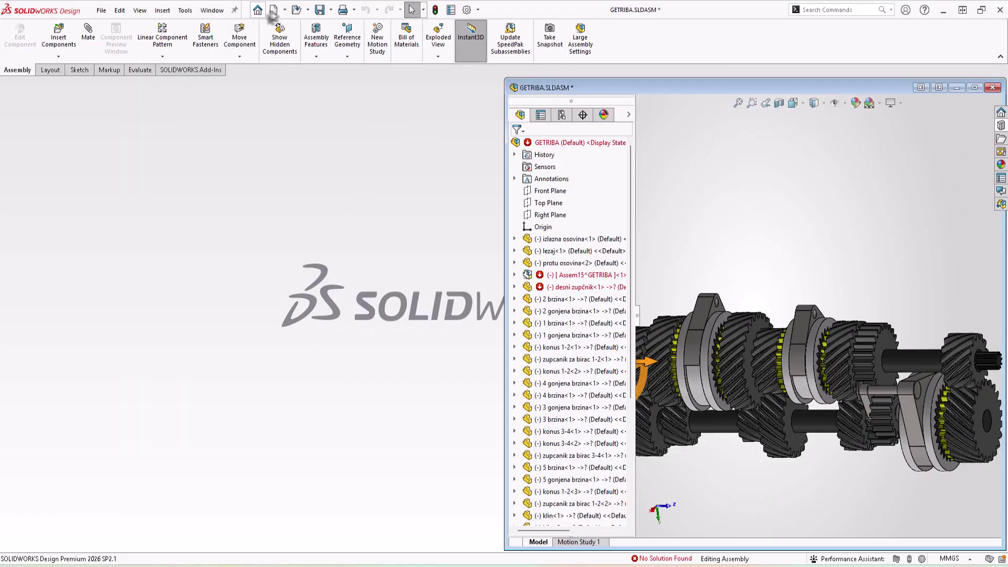
pyautogui.click(296, 10)
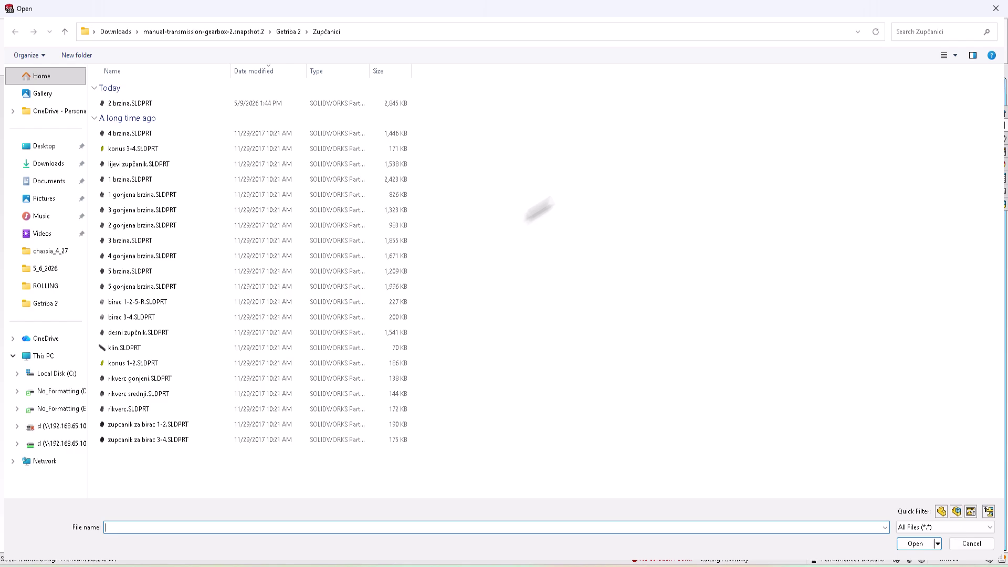
pyautogui.click(138, 105)
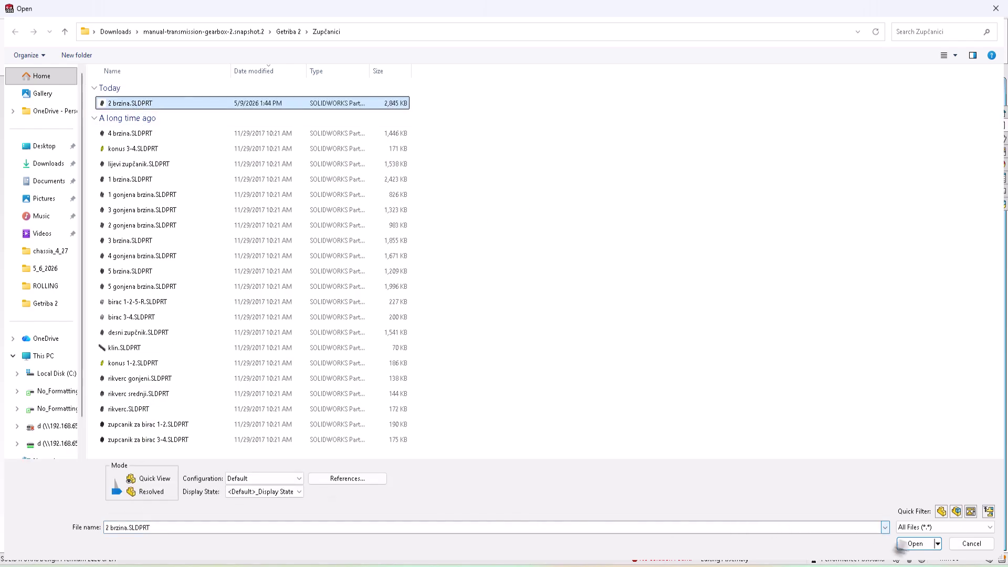
pyautogui.click(913, 544)
# - Examine the resolved 2 brzina gear from different angles, both close up and at a distance, including its teeth and bore
pyautogui.moveTo(604, 389); pyautogui.dragTo(620, 366, button='middle')
pyautogui.scroll(5, 625, 370)
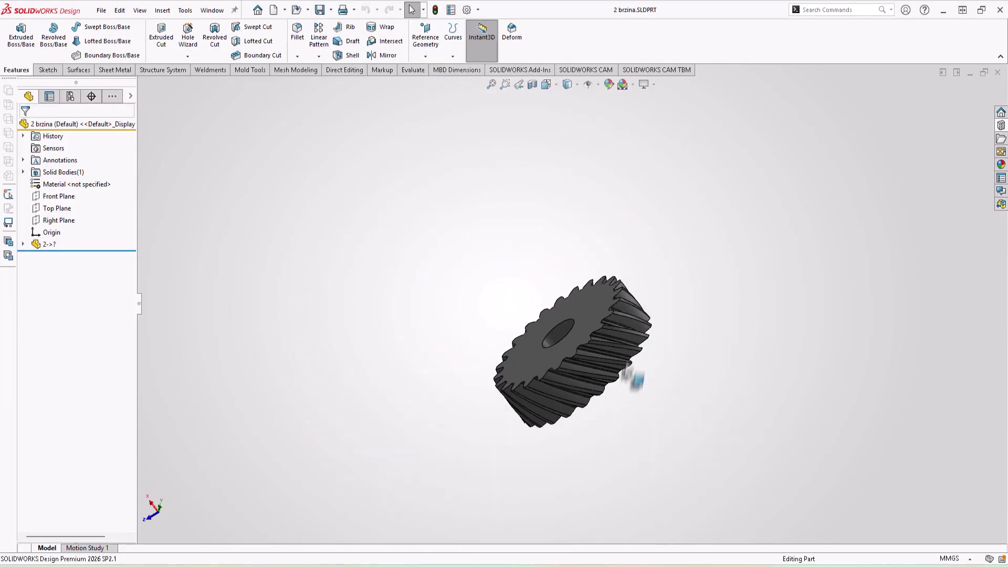
pyautogui.scroll(-4, 580, 349)
pyautogui.moveTo(480, 398); pyautogui.dragTo(566, 343, button='middle')
pyautogui.scroll(3, 563, 362)
pyautogui.scroll(-4, 510, 388)
pyautogui.scroll(5, 594, 275)
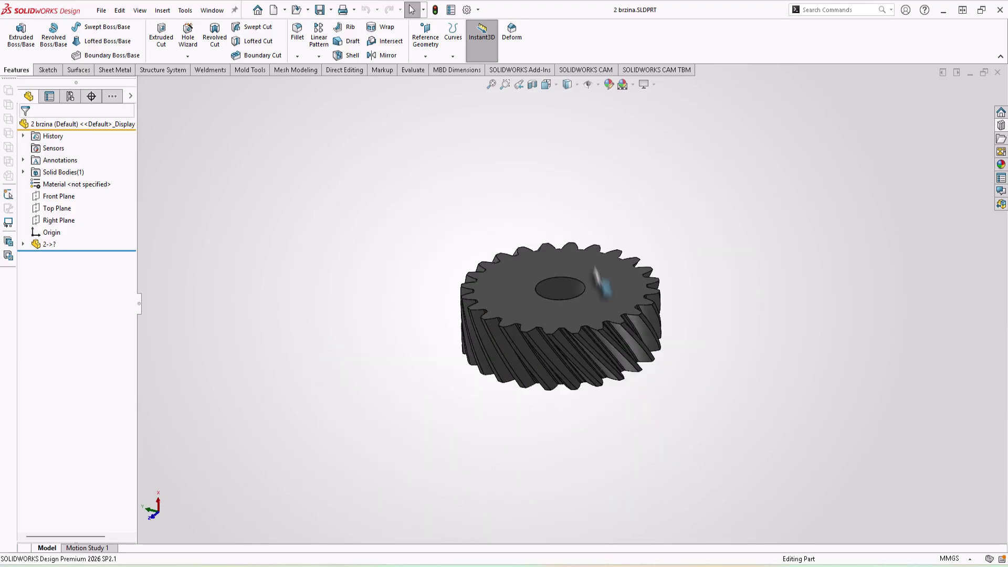
pyautogui.moveTo(596, 274); pyautogui.dragTo(575, 377, button='middle')
pyautogui.scroll(-1, 587, 271)
pyautogui.scroll(-1, 587, 270)
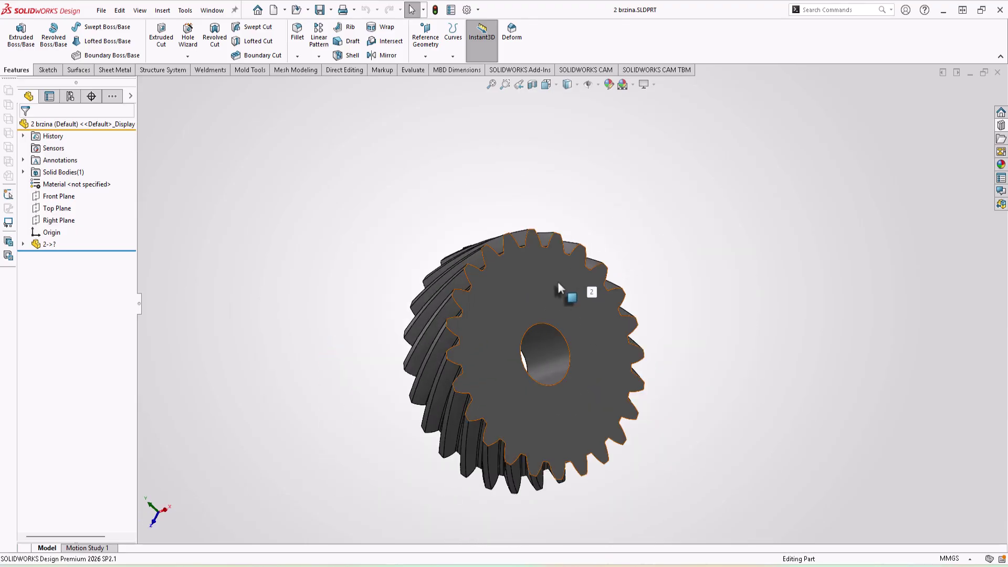